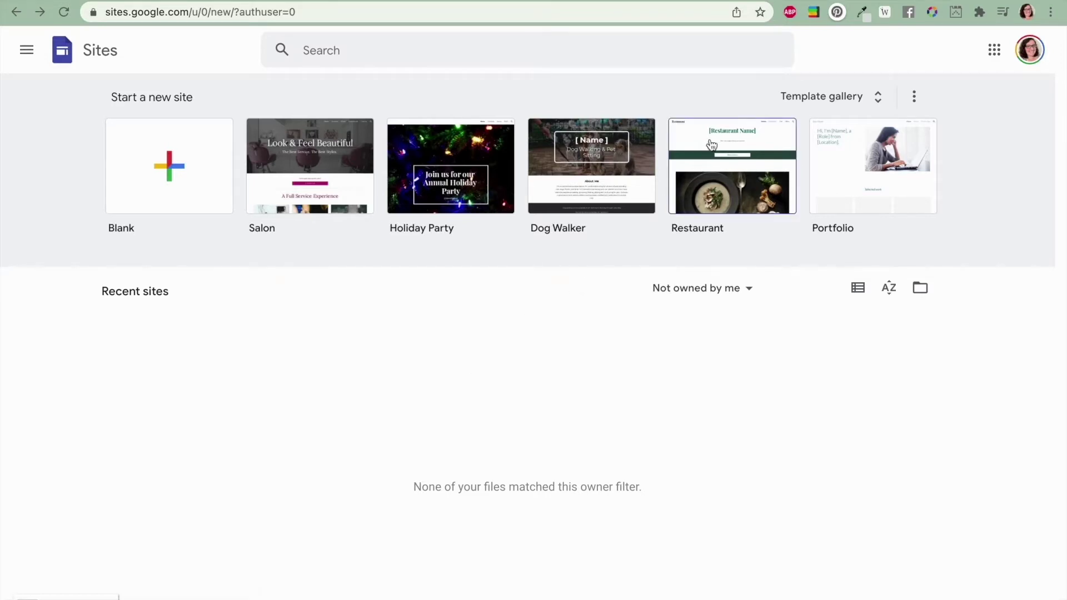
Expand the full template gallery and scroll down through its Personal and Work templates
click(856, 96)
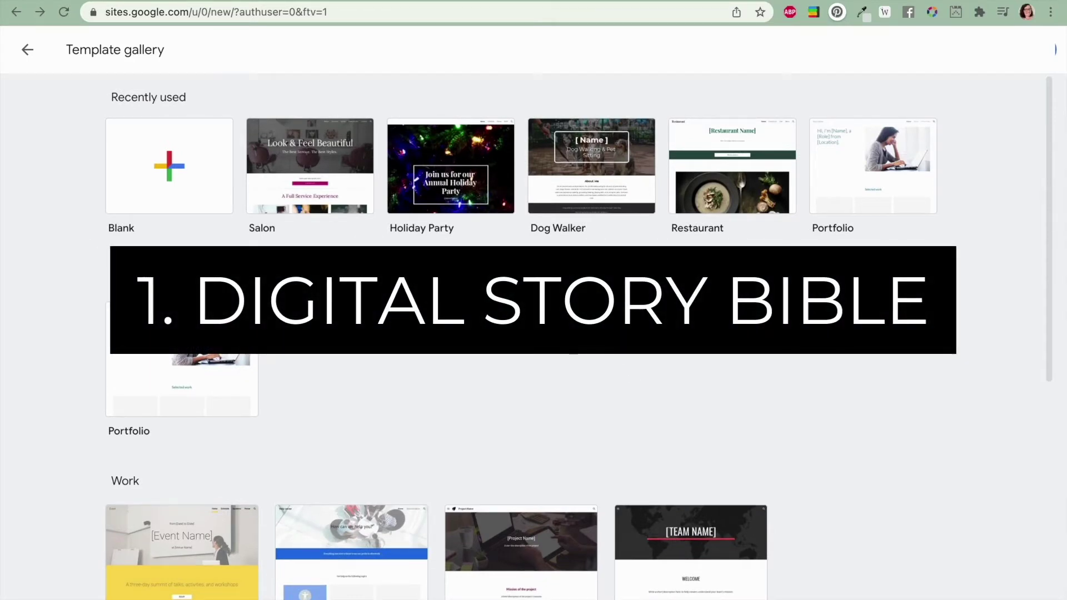
scroll(599, 381, down, 4)
Create a Help Center site and duplicate its topic-card row and its topics heading section
click(368, 337)
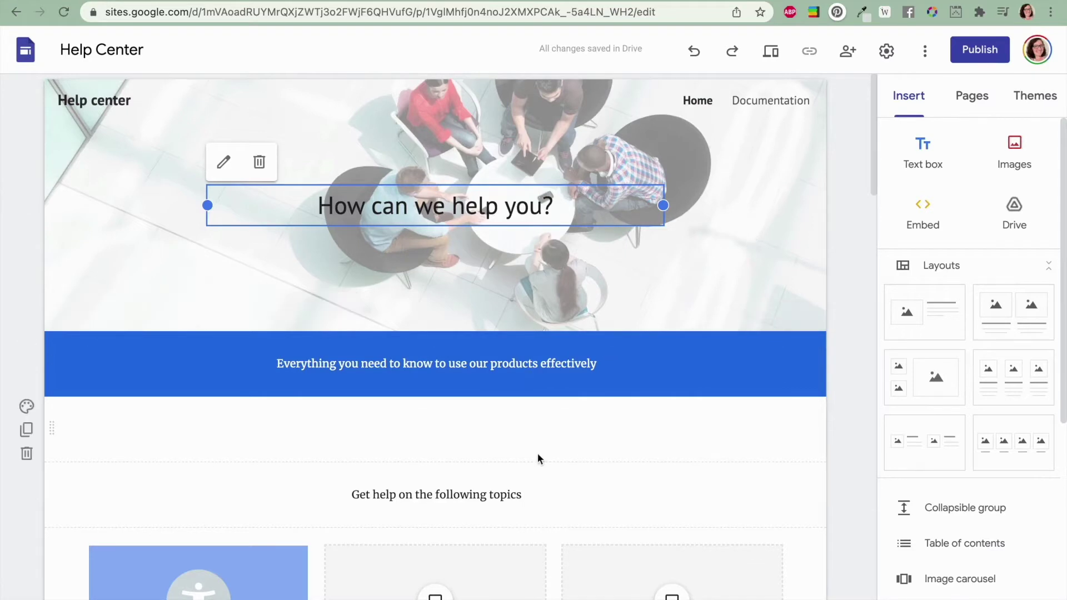
scroll(538, 455, down, 4)
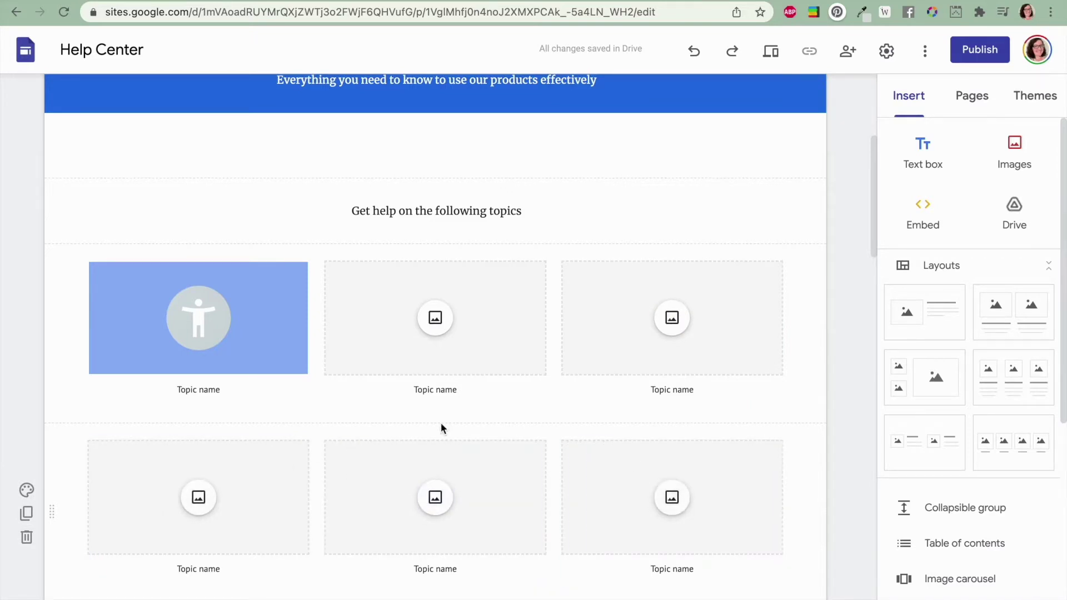
scroll(442, 422, down, 1)
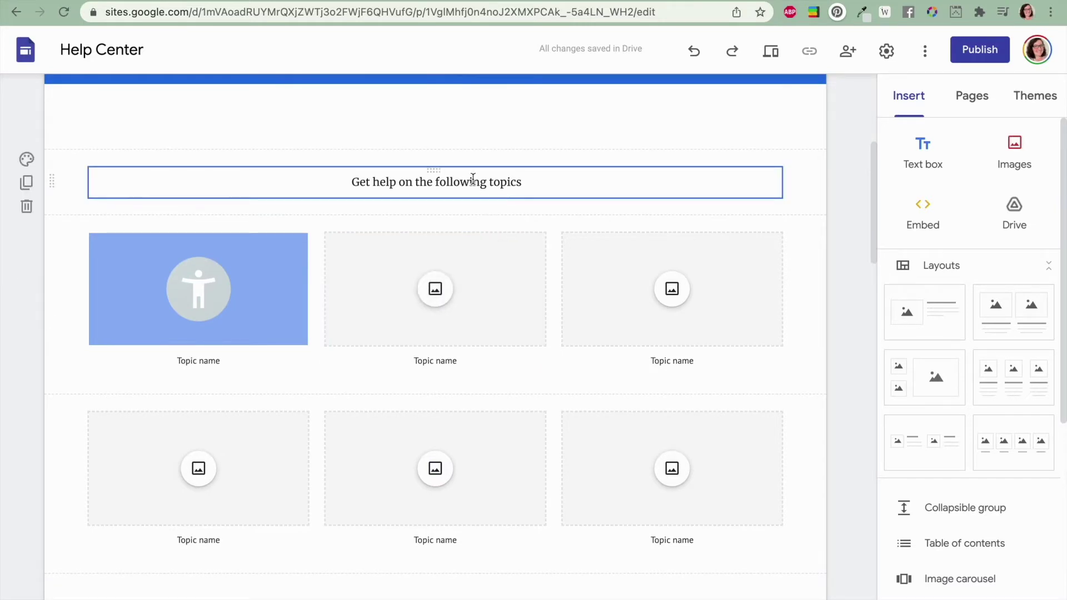
scroll(481, 317, down, 1)
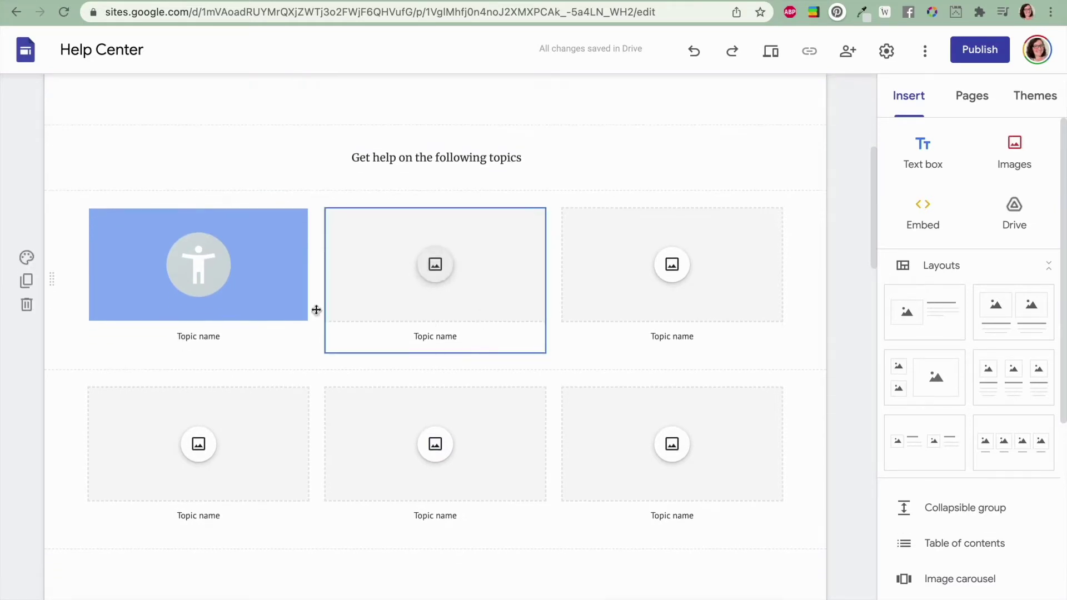
click(27, 281)
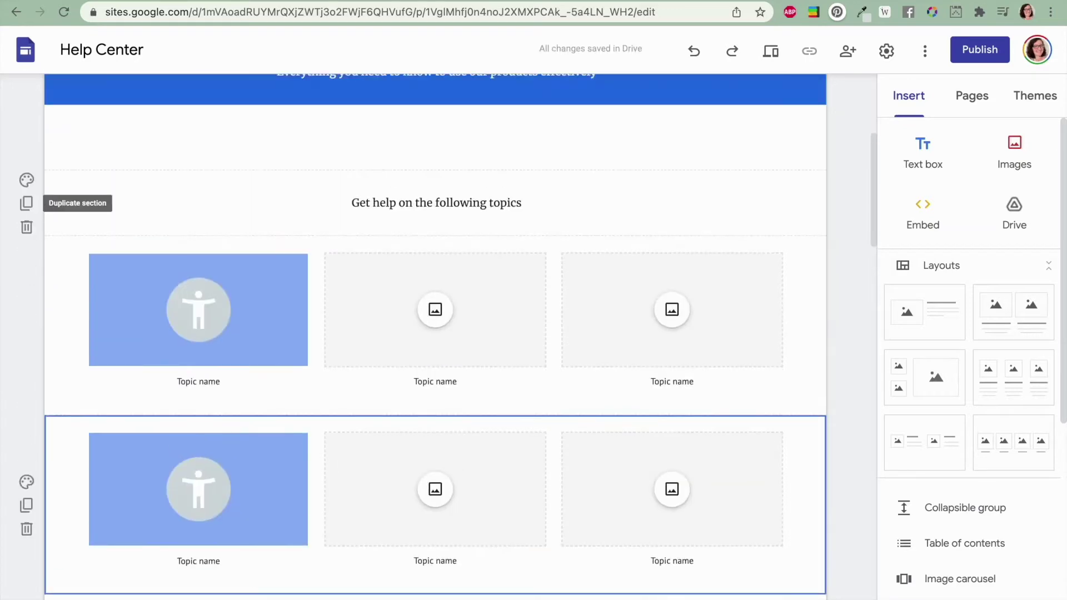
click(26, 204)
Move the copied topics heading section below the first topic-card row
drag(47, 165, 49, 295)
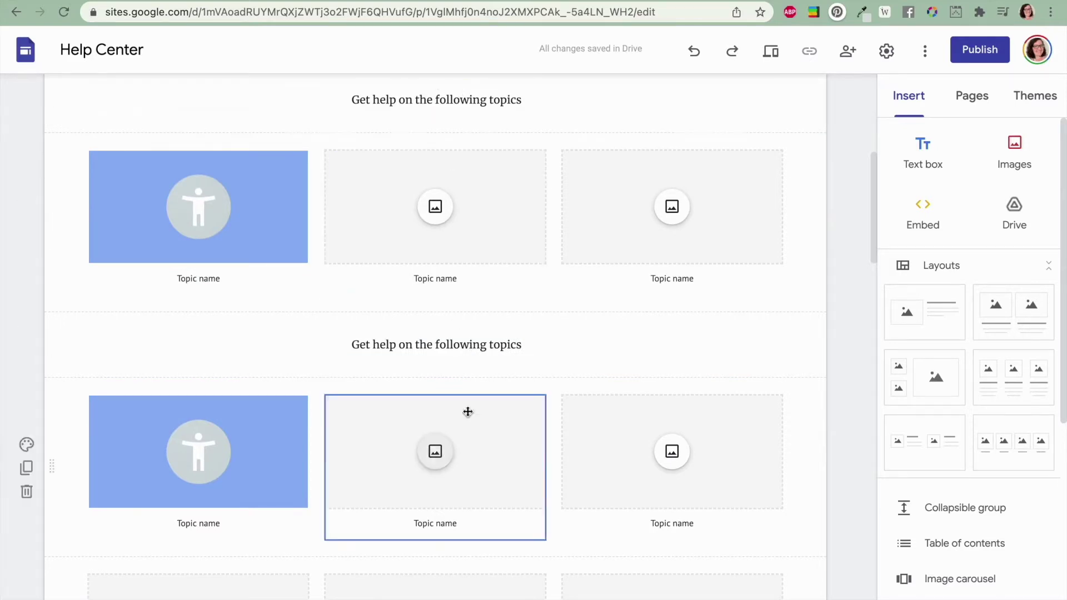
scroll(476, 347, down, 10)
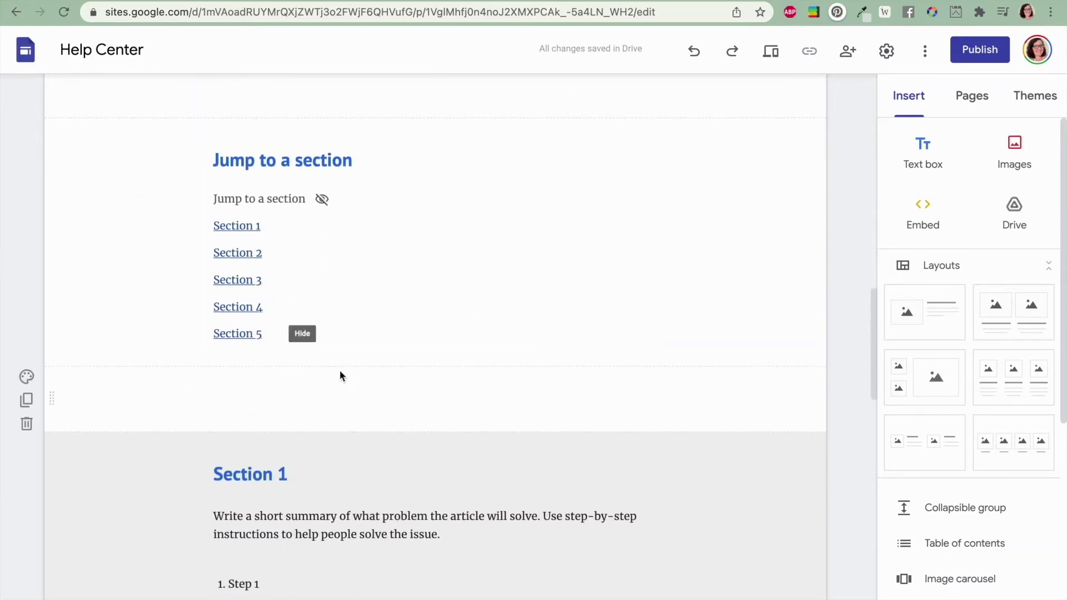
scroll(433, 352, down, 9)
scroll(433, 352, down, 6)
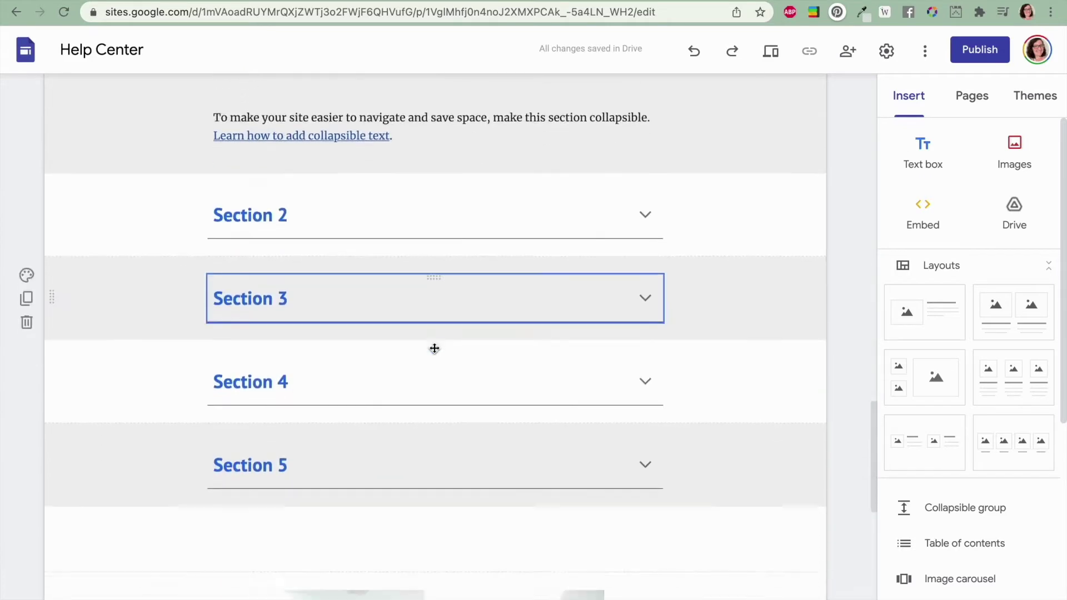
scroll(434, 347, up, 4)
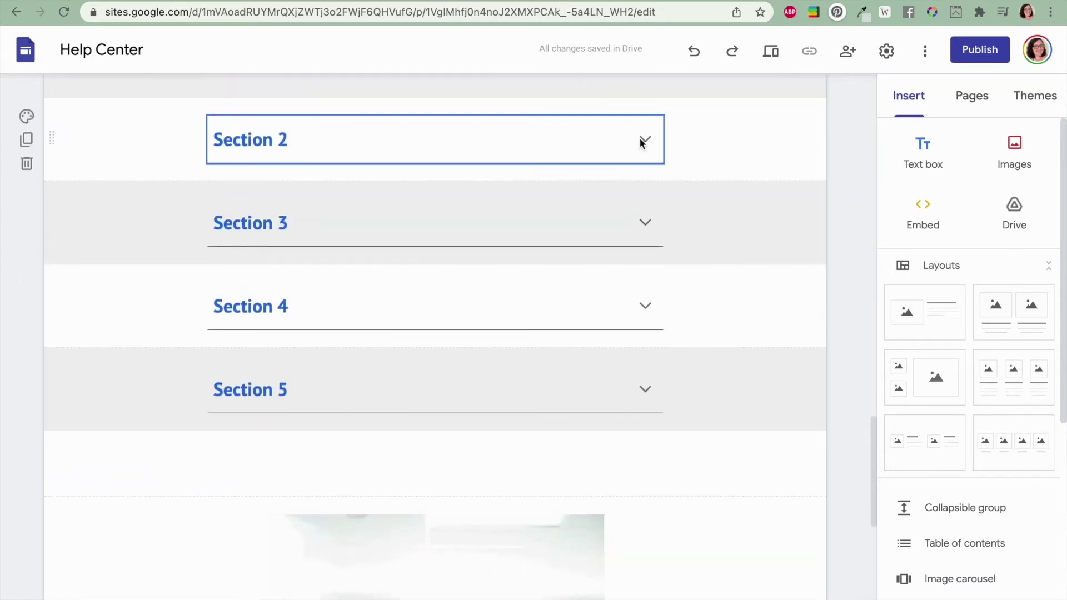
Expand Section 2 to reveal its steps, then return to the template gallery
click(644, 142)
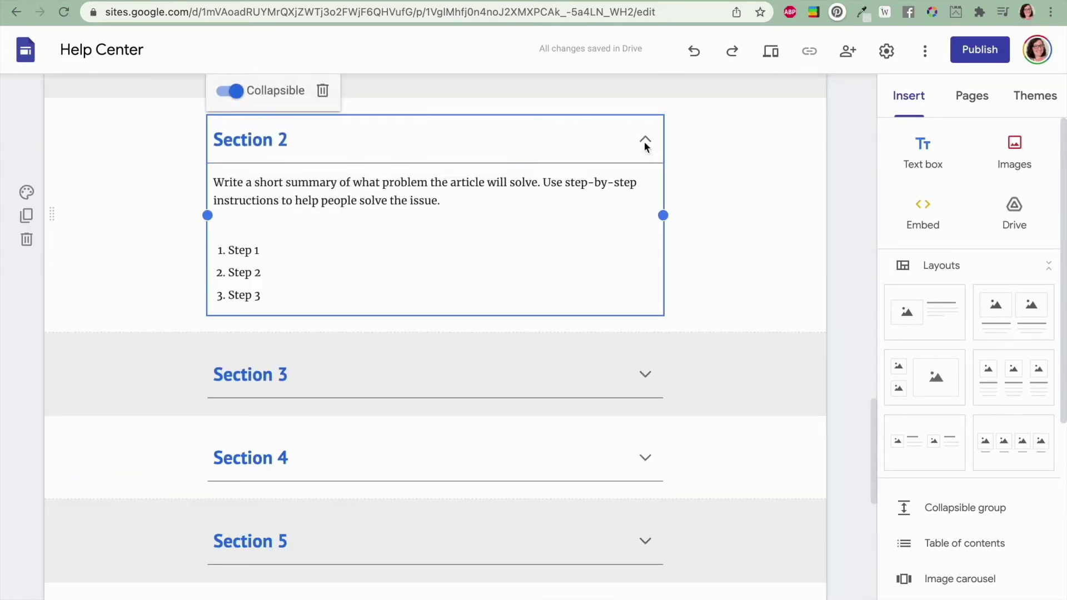
scroll(628, 268, down, 12)
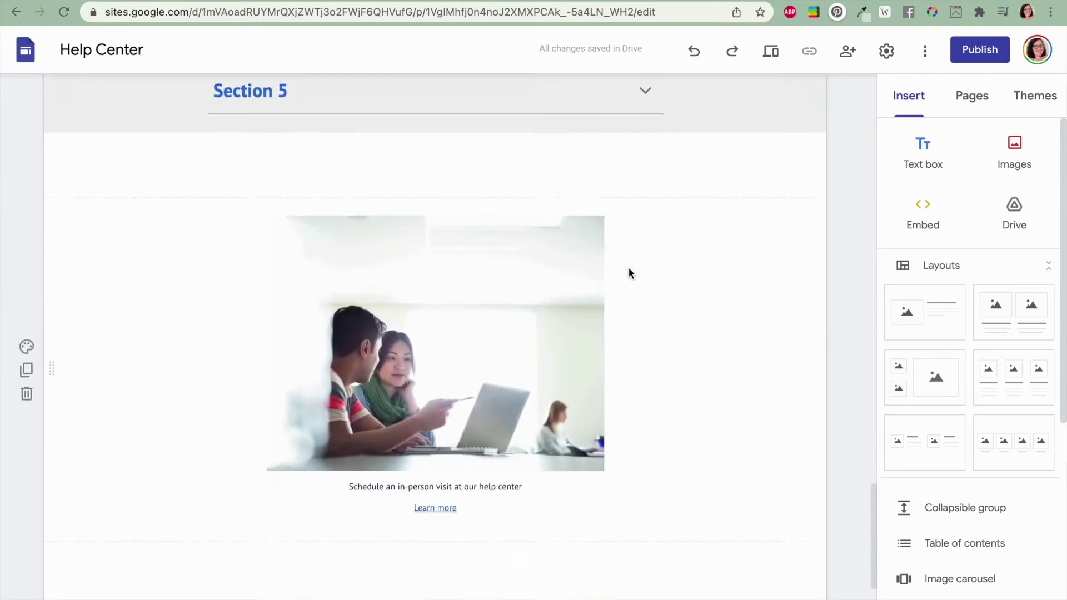
scroll(628, 269, up, 15)
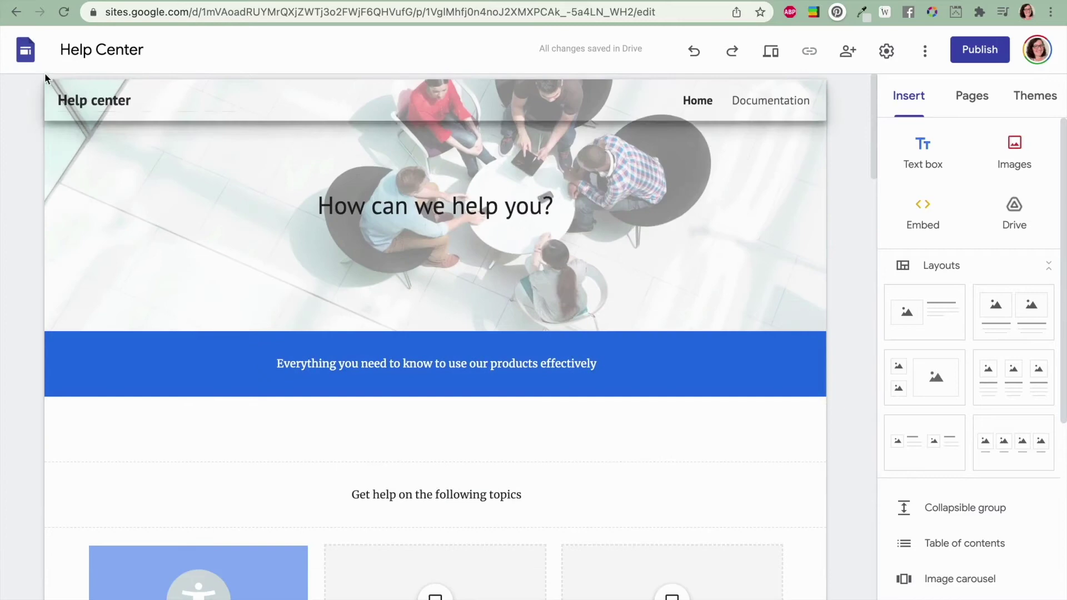
click(24, 57)
Create a Photo Portfolio site and start replacing the Portraits caption's link target
scroll(521, 371, down, 8)
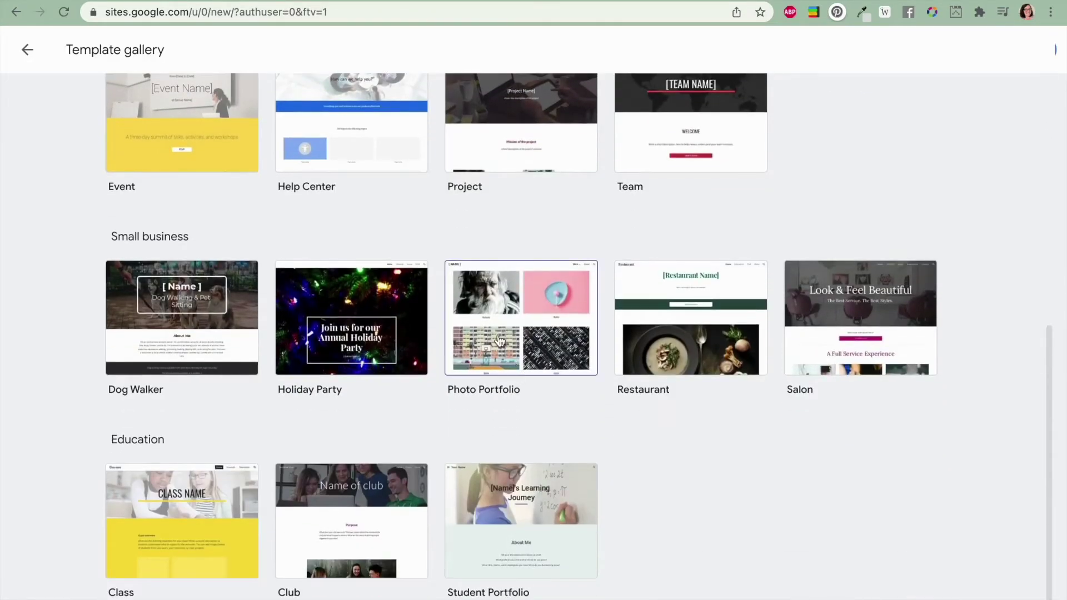
click(499, 340)
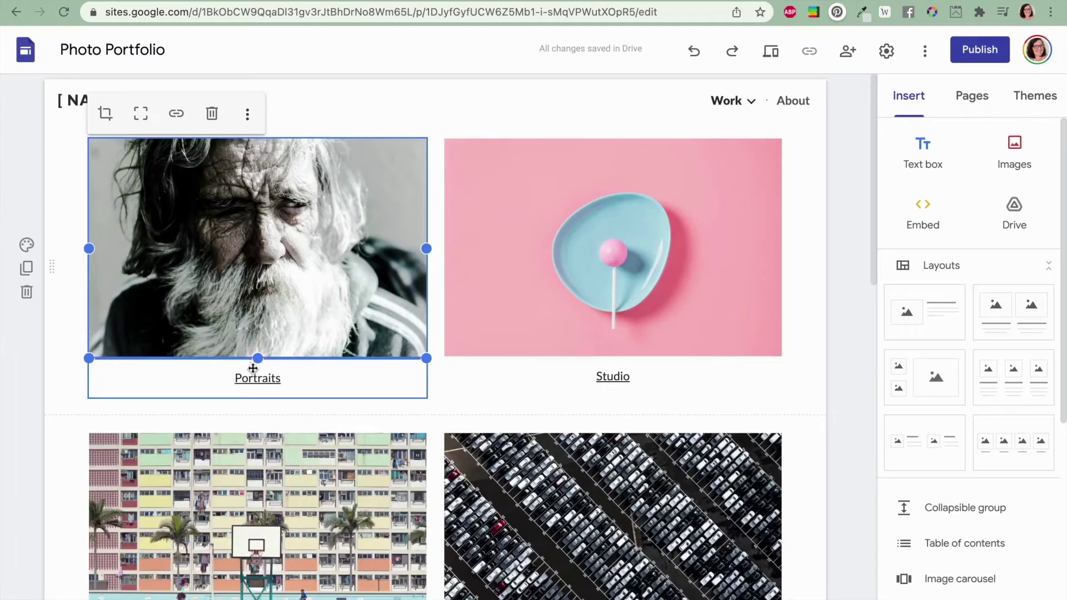
click(255, 372)
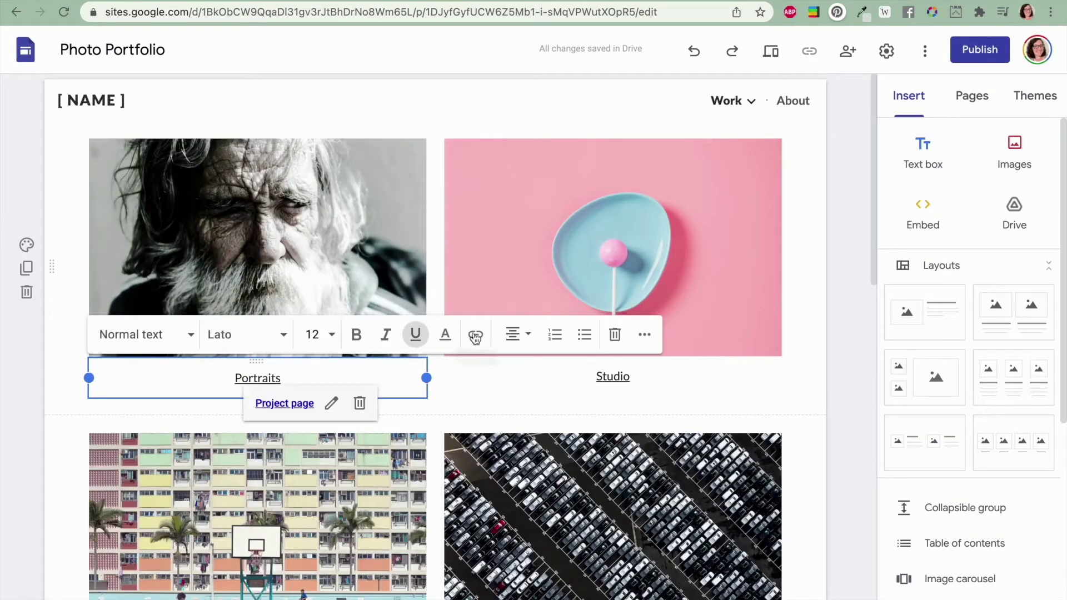
click(331, 403)
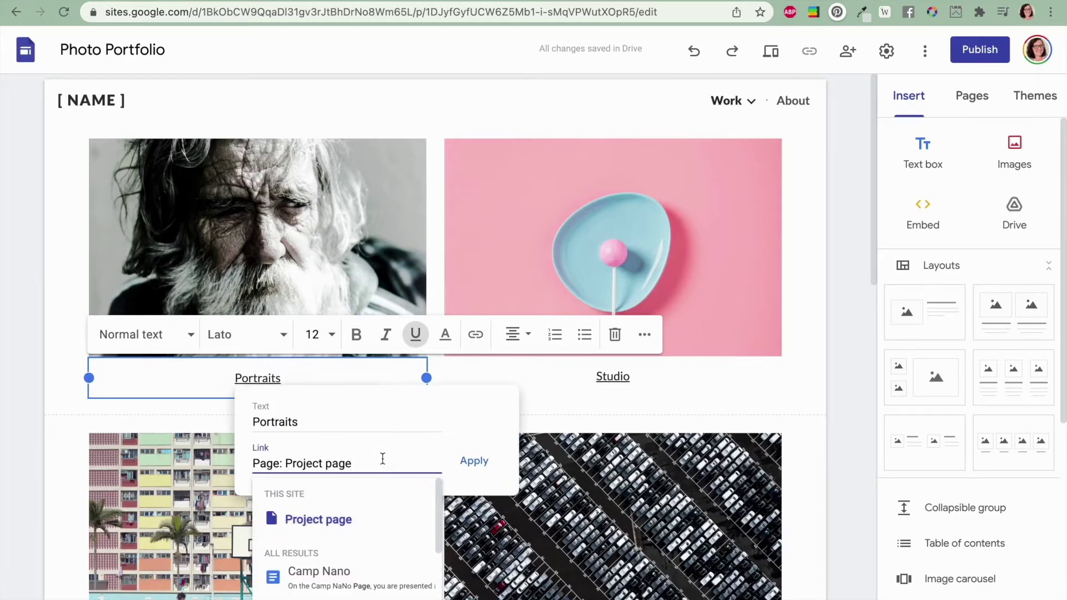
key(ctrl+a)
text(h)
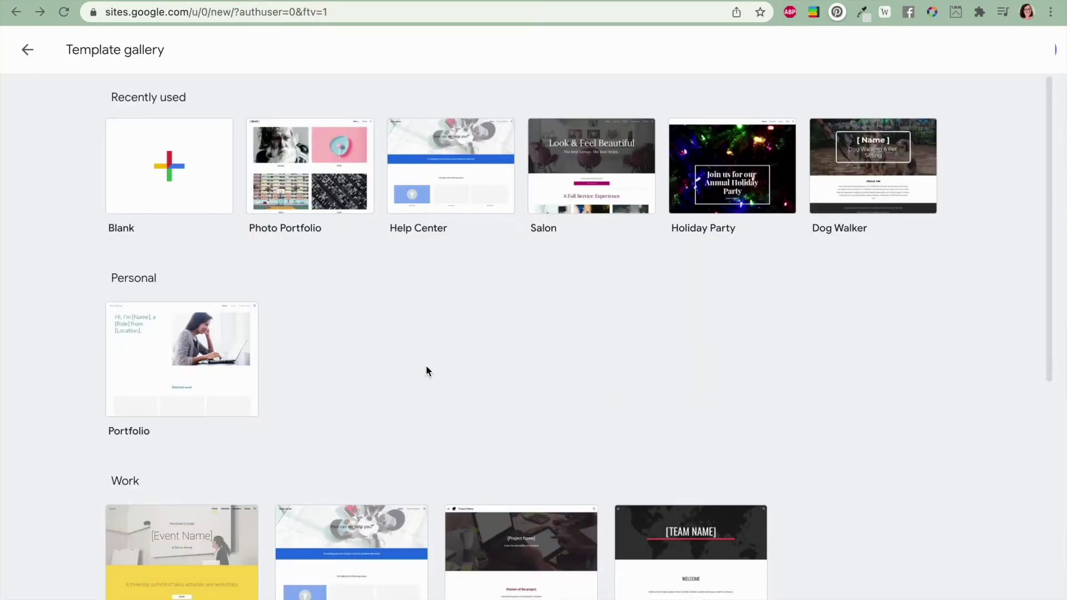
Scroll up and down through the template listings to compare the available designs
scroll(427, 371, down, 8)
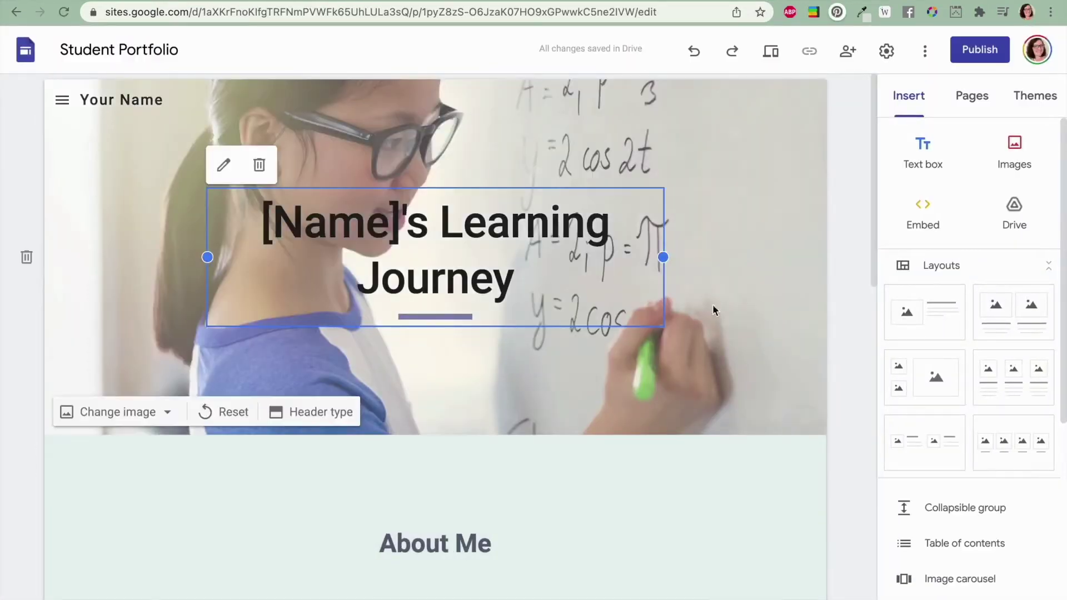
scroll(707, 470, down, 1)
scroll(708, 471, down, 4)
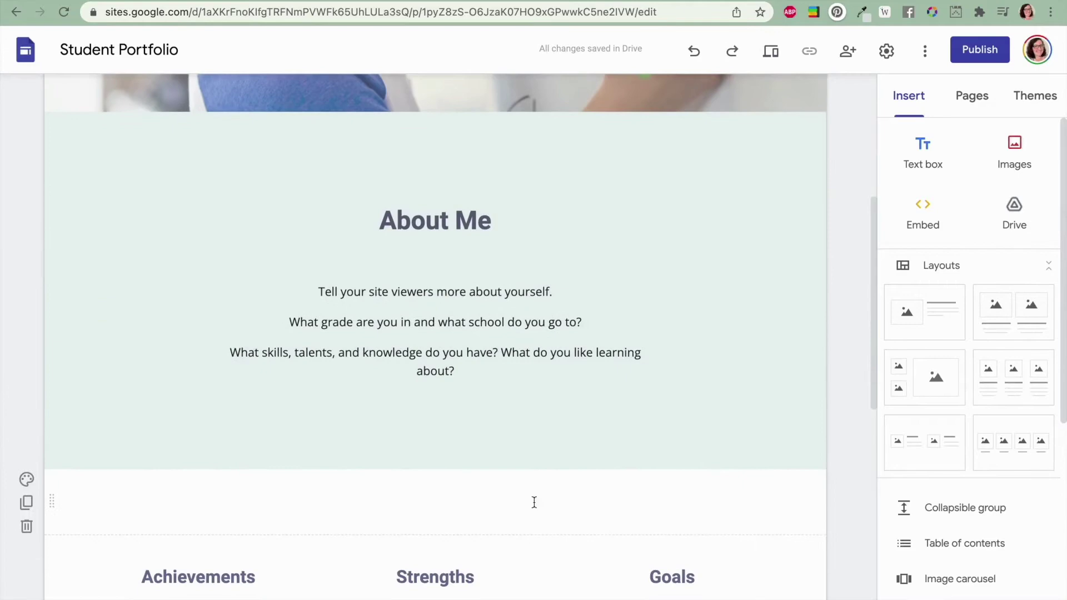
scroll(555, 524, down, 5)
scroll(555, 524, down, 3)
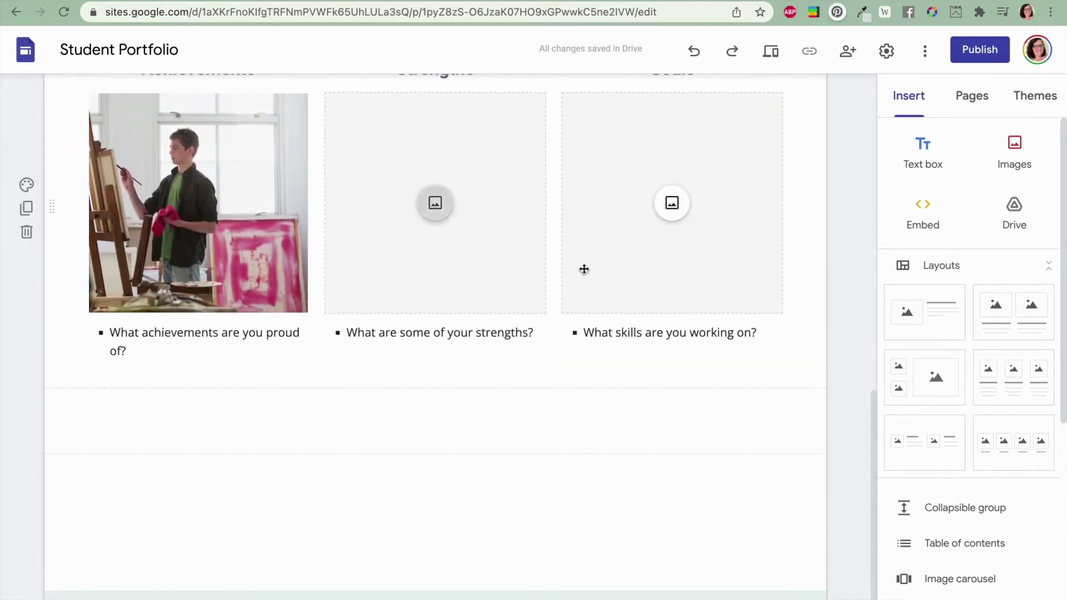
scroll(518, 466, down, 1)
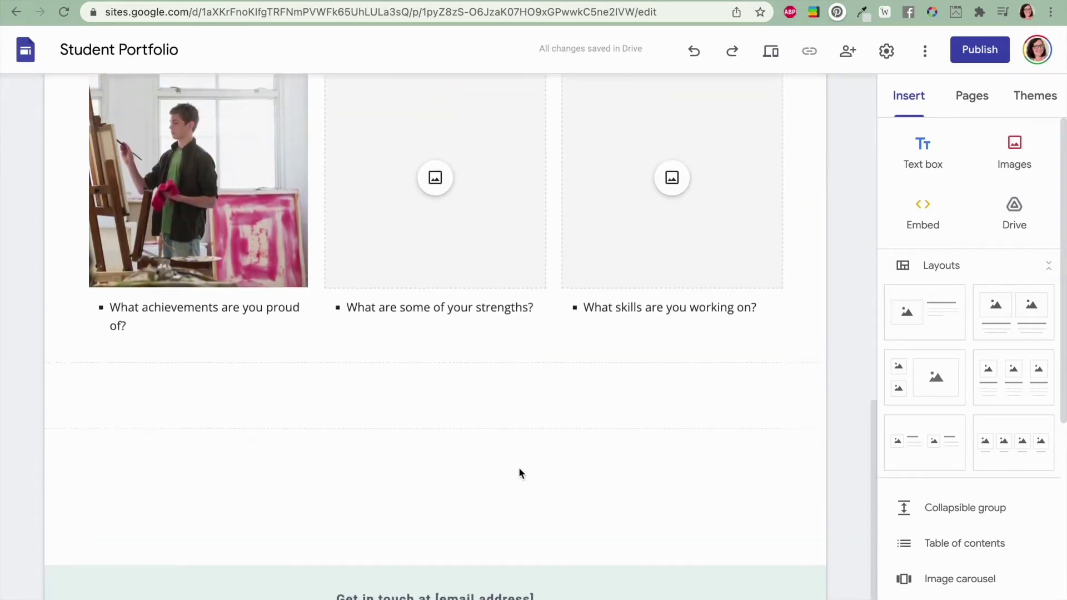
scroll(518, 466, up, 10)
scroll(401, 397, down, 8)
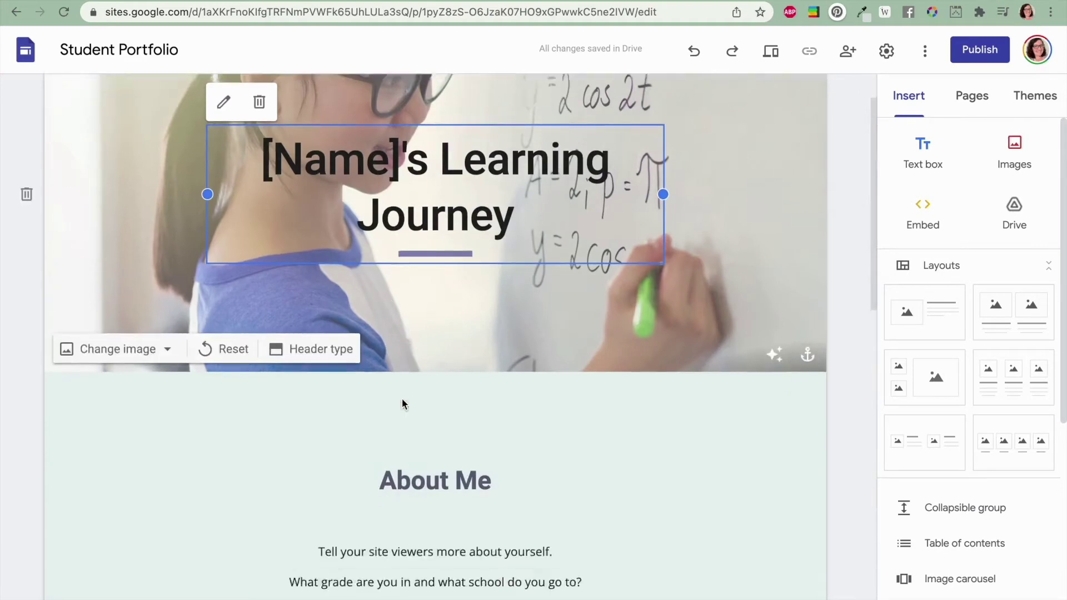
scroll(502, 408, down, 4)
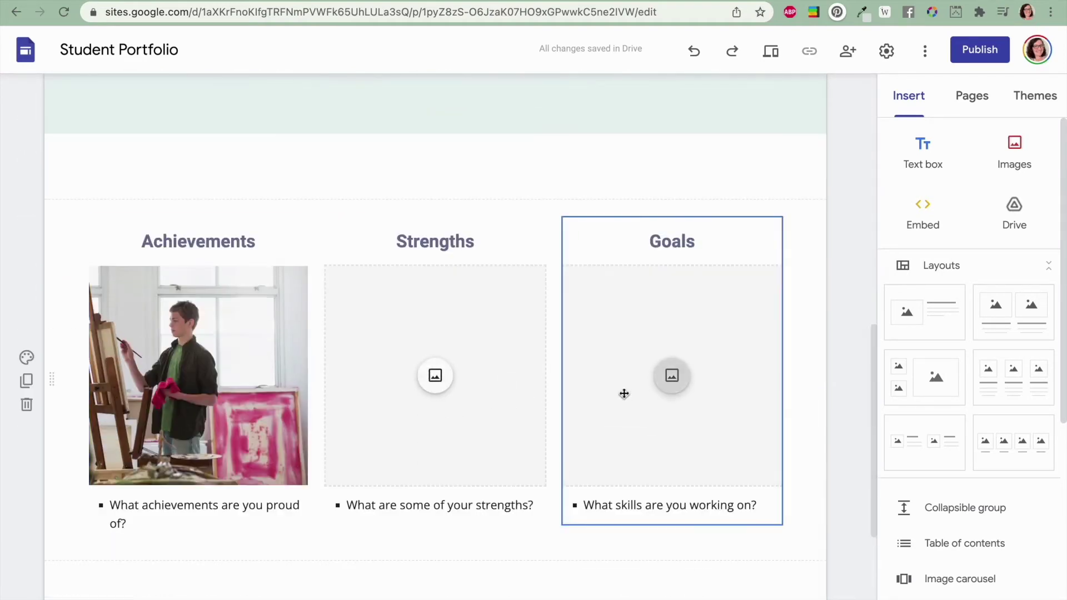
scroll(352, 422, down, 4)
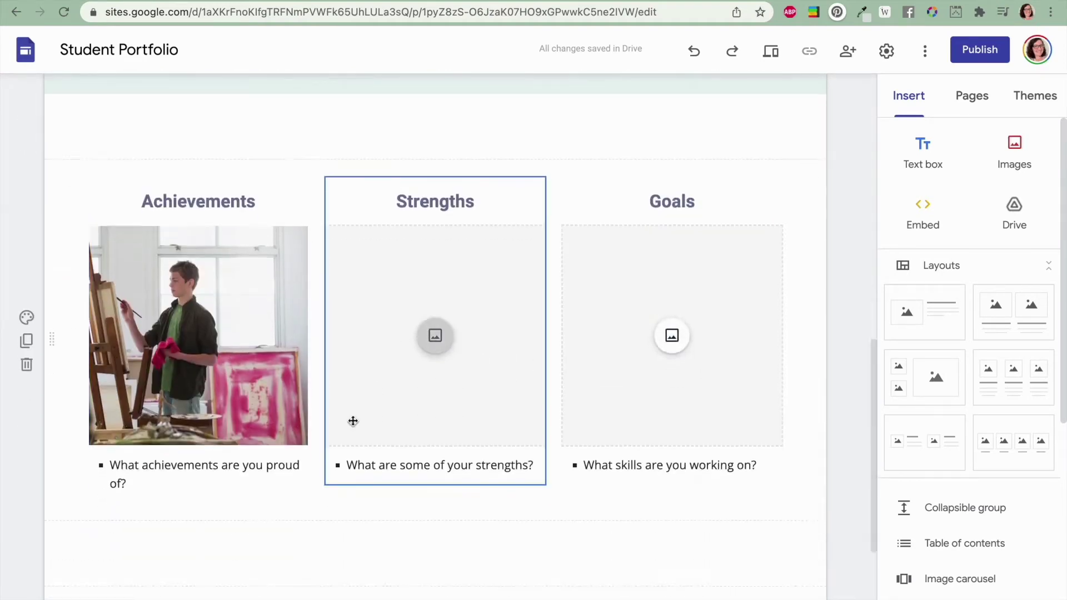
scroll(353, 421, up, 15)
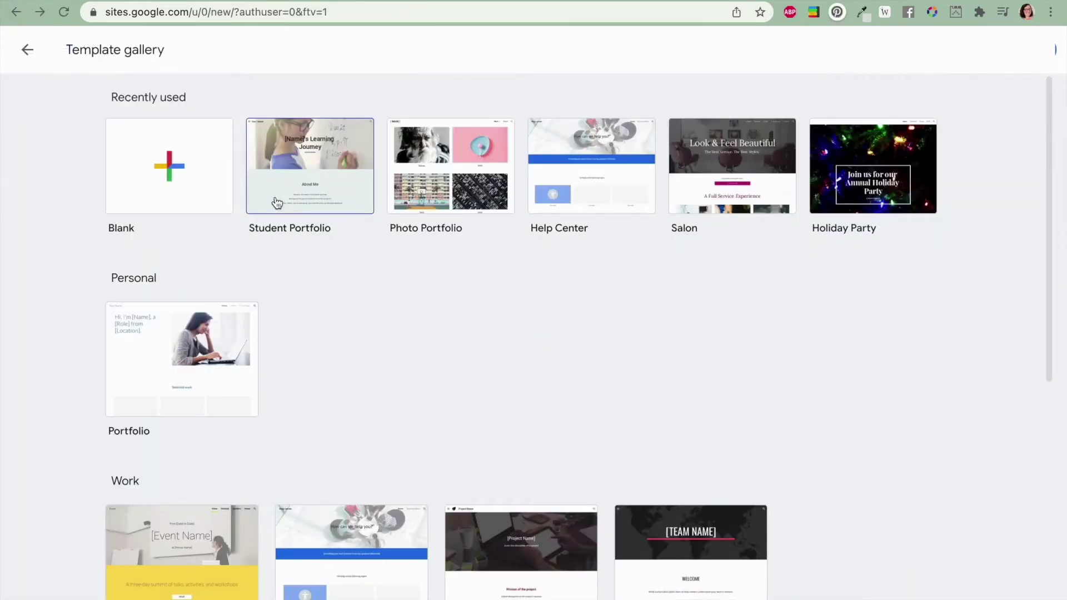
Browse the gallery and create a new site from the Portfolio template
scroll(275, 203, down, 1)
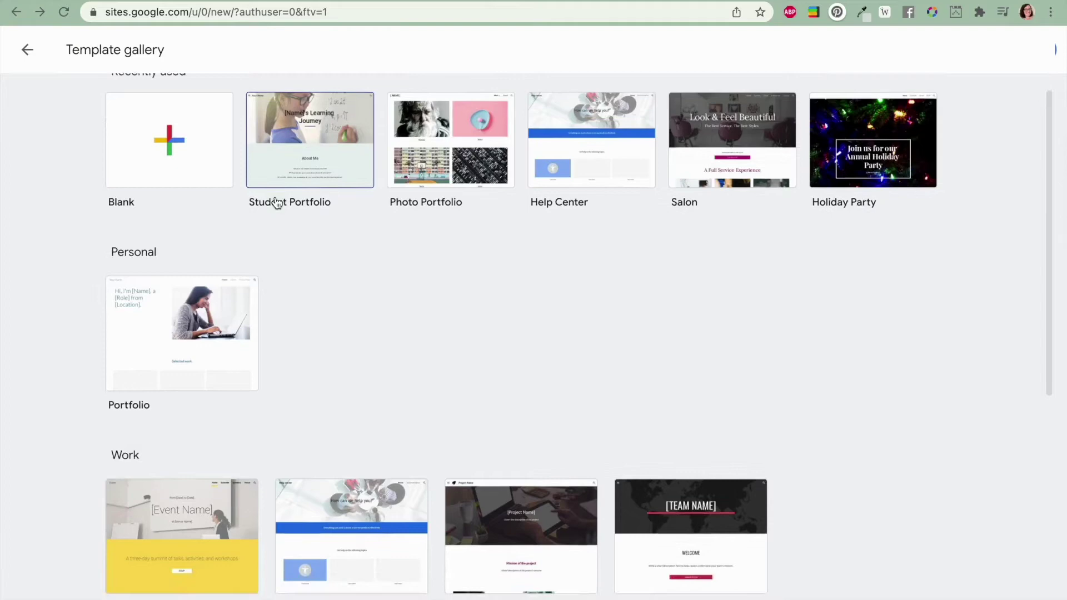
scroll(275, 203, up, 1)
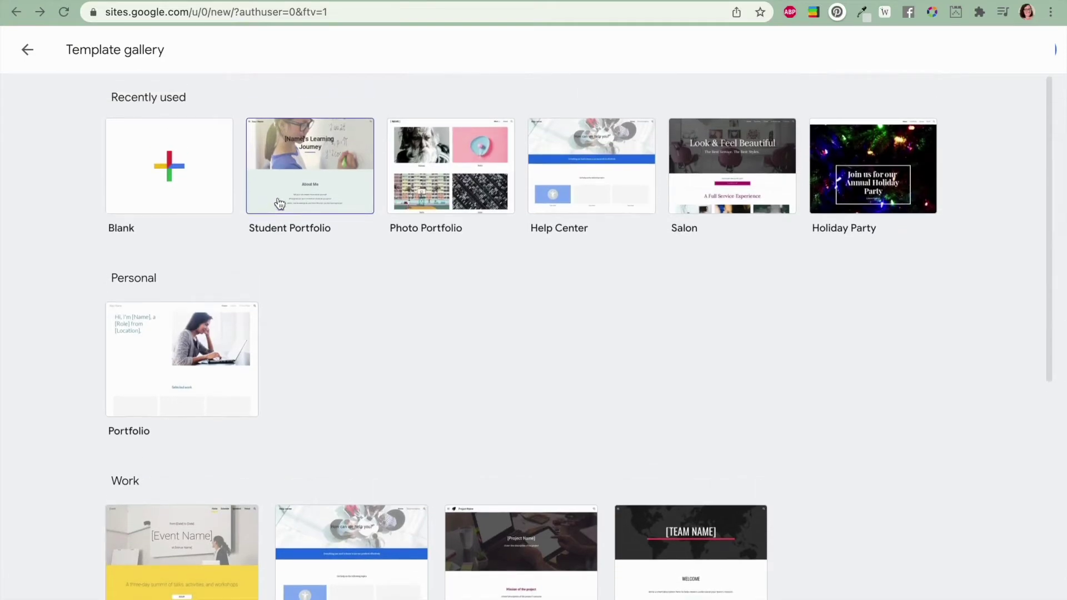
scroll(846, 408, down, 8)
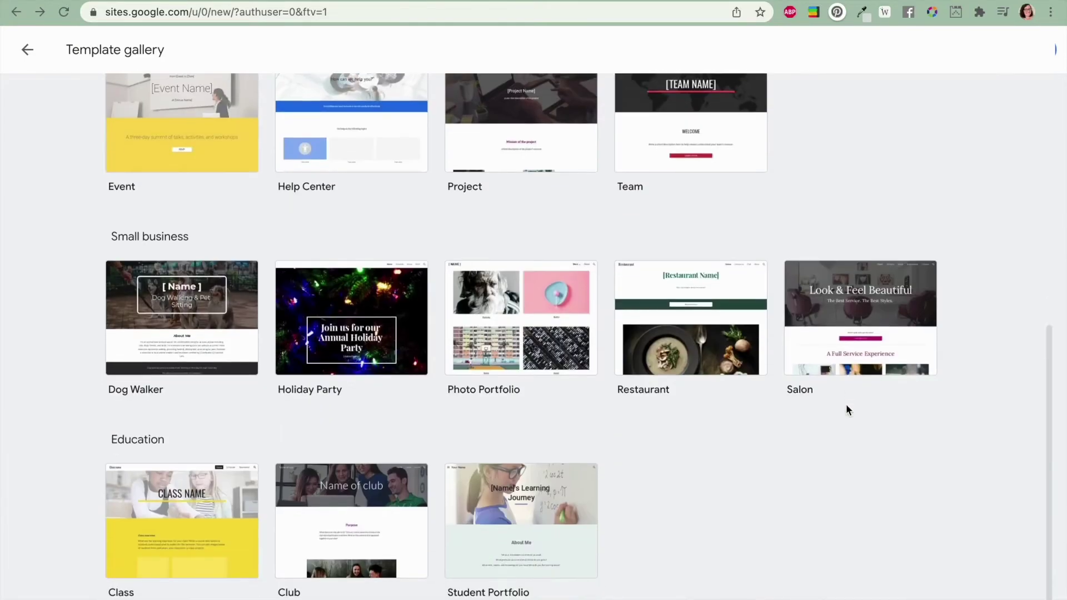
scroll(726, 431, up, 8)
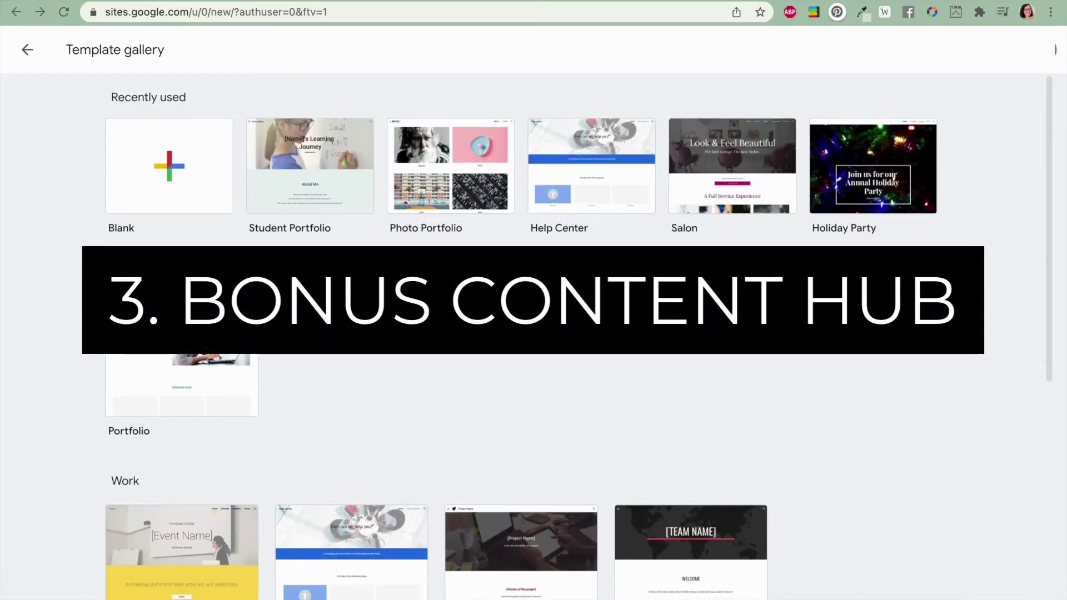
click(194, 388)
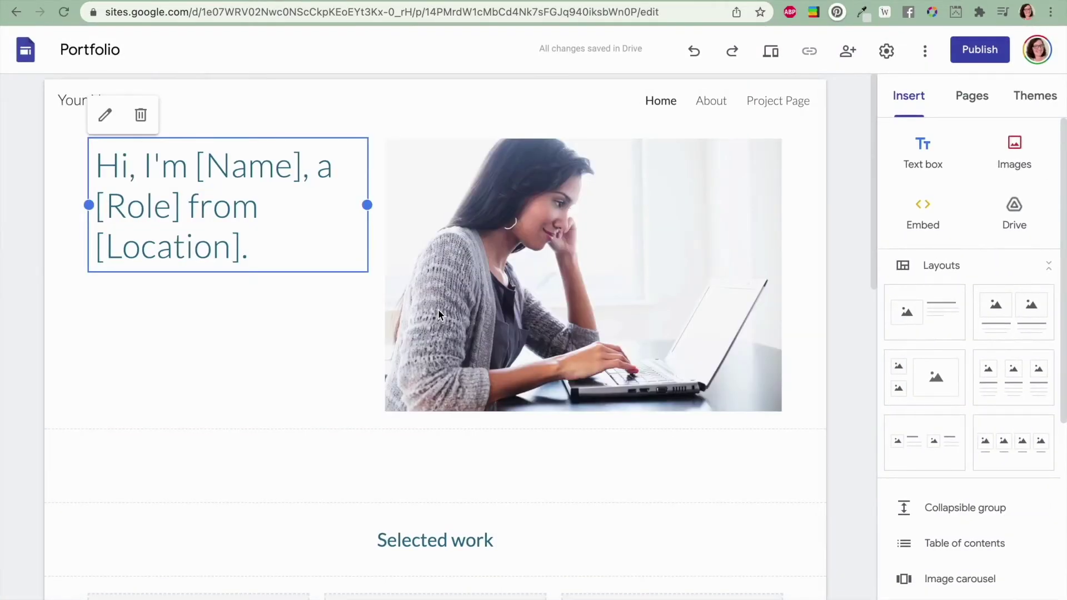
click(293, 365)
scroll(512, 309, down, 6)
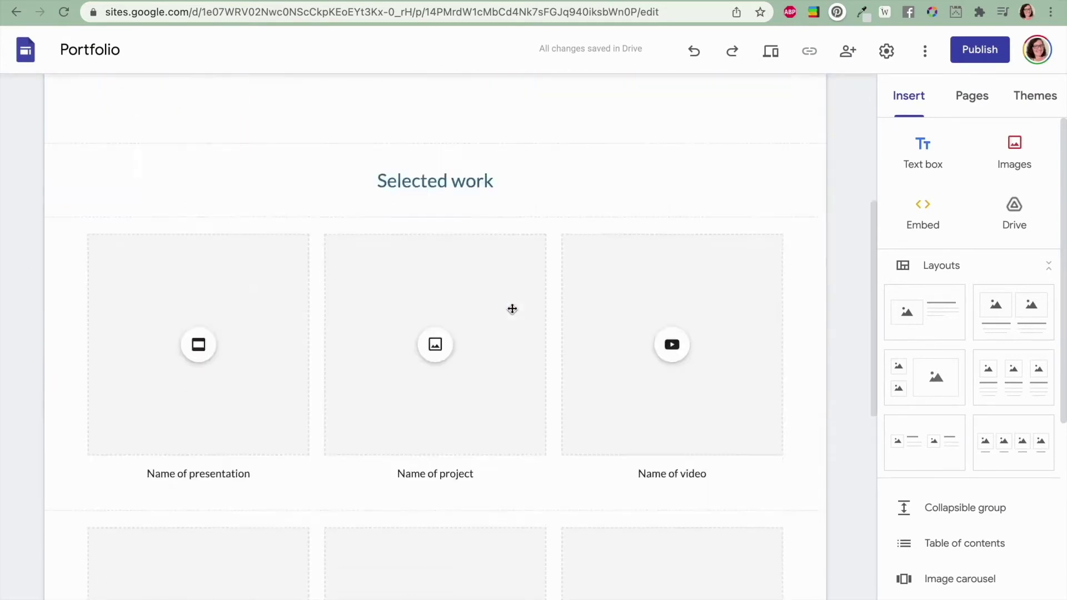
scroll(512, 309, down, 6)
scroll(513, 309, up, 3)
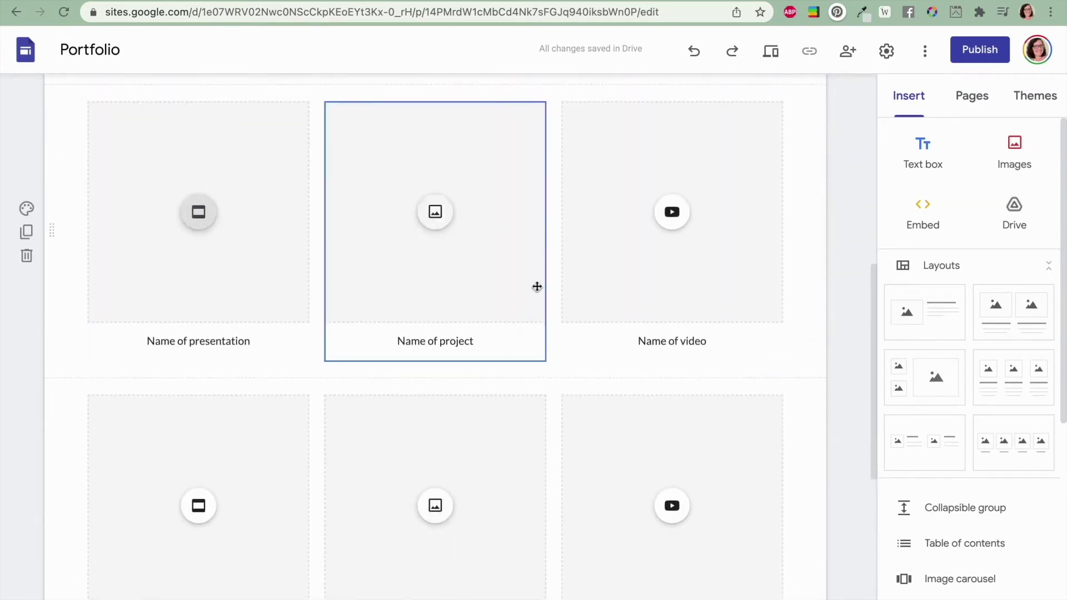
scroll(233, 465, down, 4)
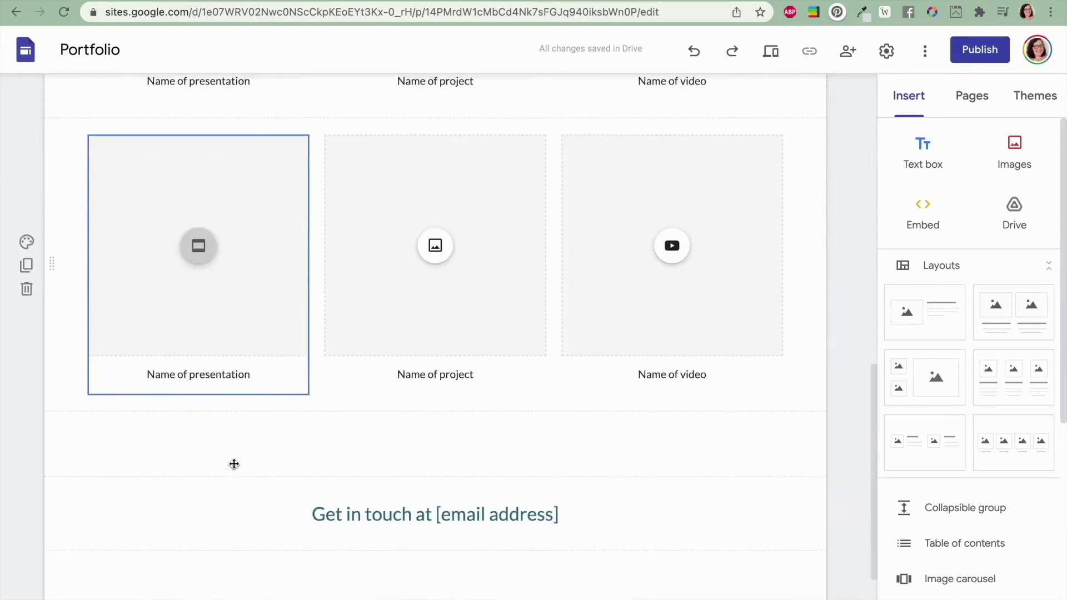
scroll(471, 481, down, 2)
scroll(474, 482, up, 8)
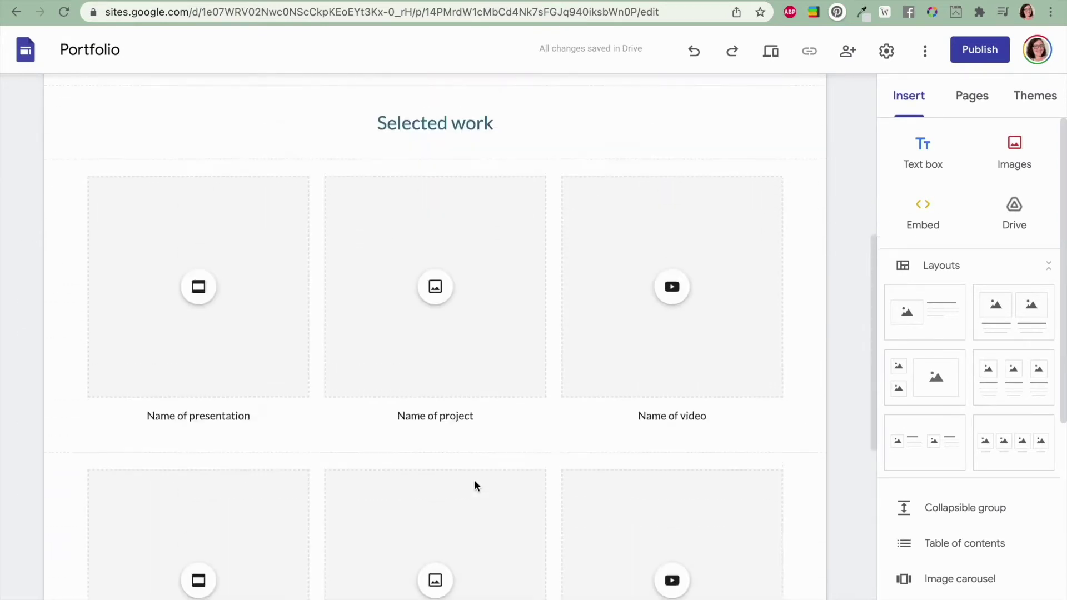
scroll(475, 482, up, 7)
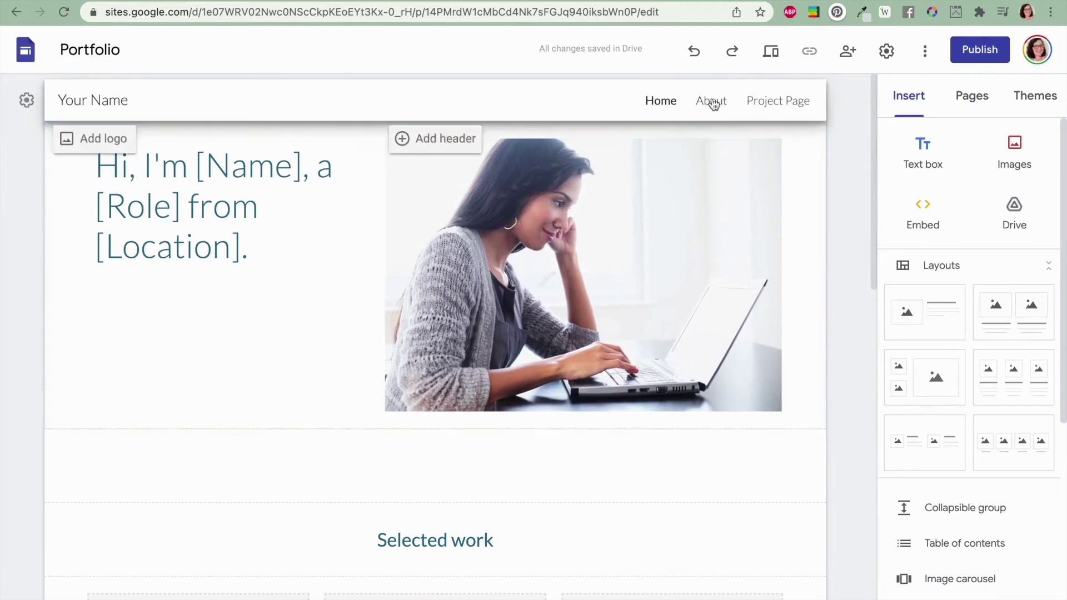
click(712, 102)
scroll(585, 461, down, 1)
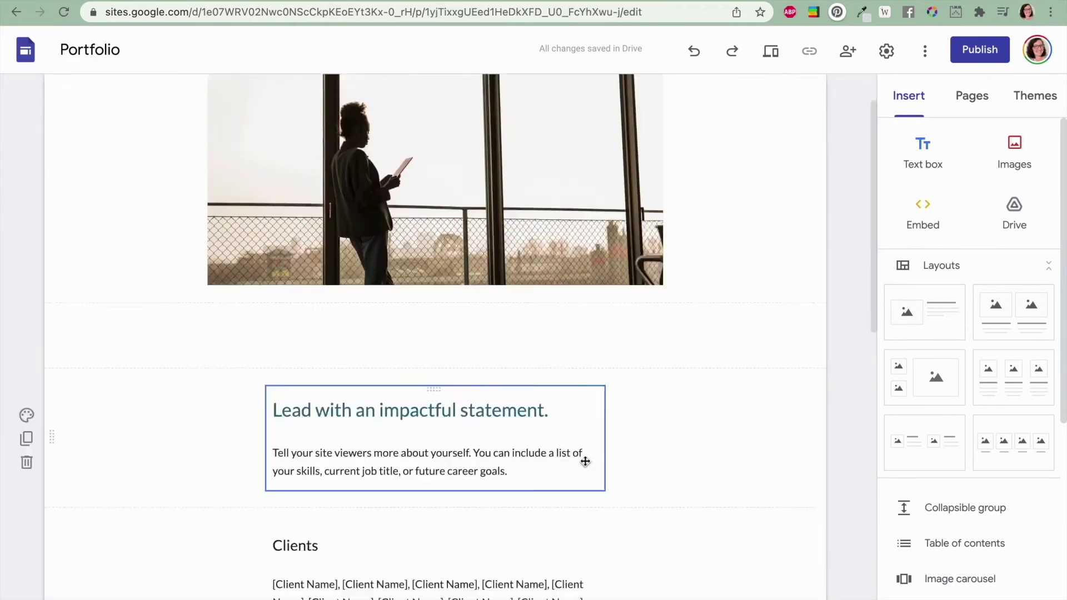
scroll(585, 461, down, 6)
scroll(520, 475, down, 3)
scroll(520, 477, up, 10)
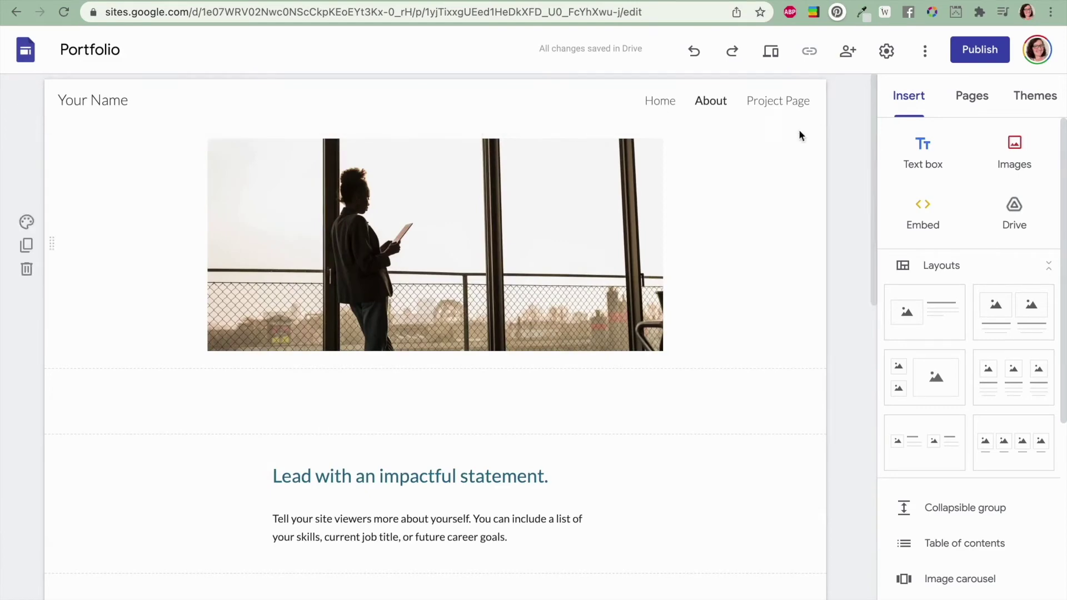
click(772, 106)
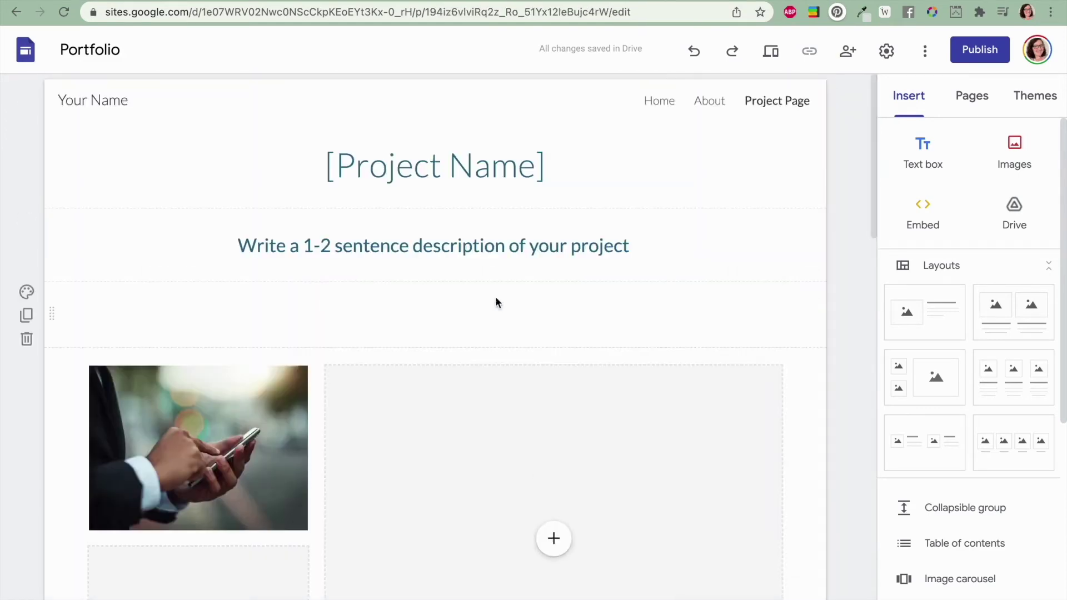
scroll(481, 500, down, 7)
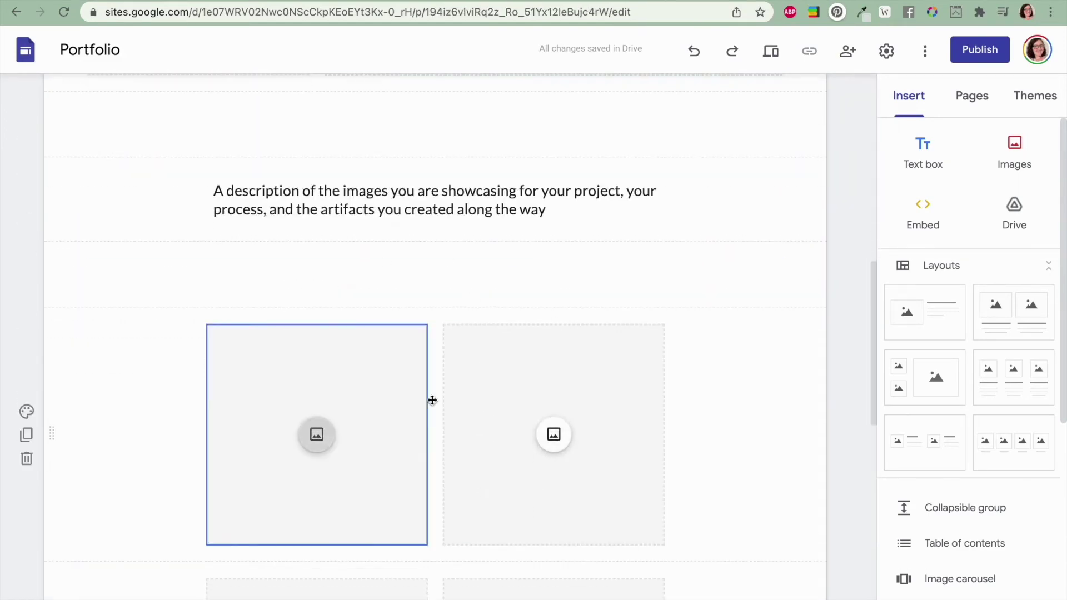
scroll(412, 404, down, 1)
scroll(412, 404, down, 10)
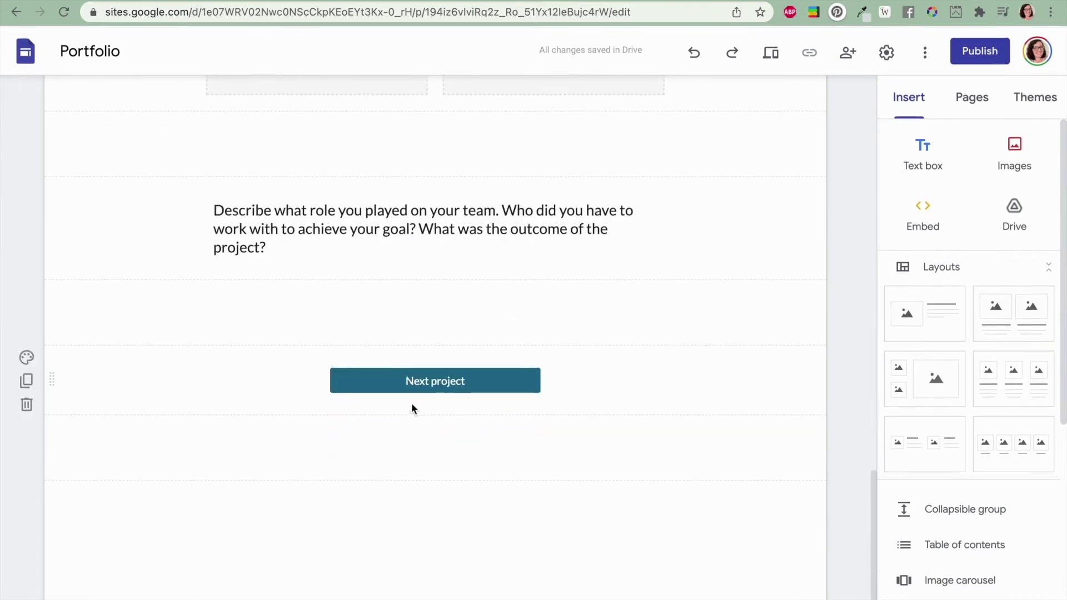
scroll(412, 405, up, 15)
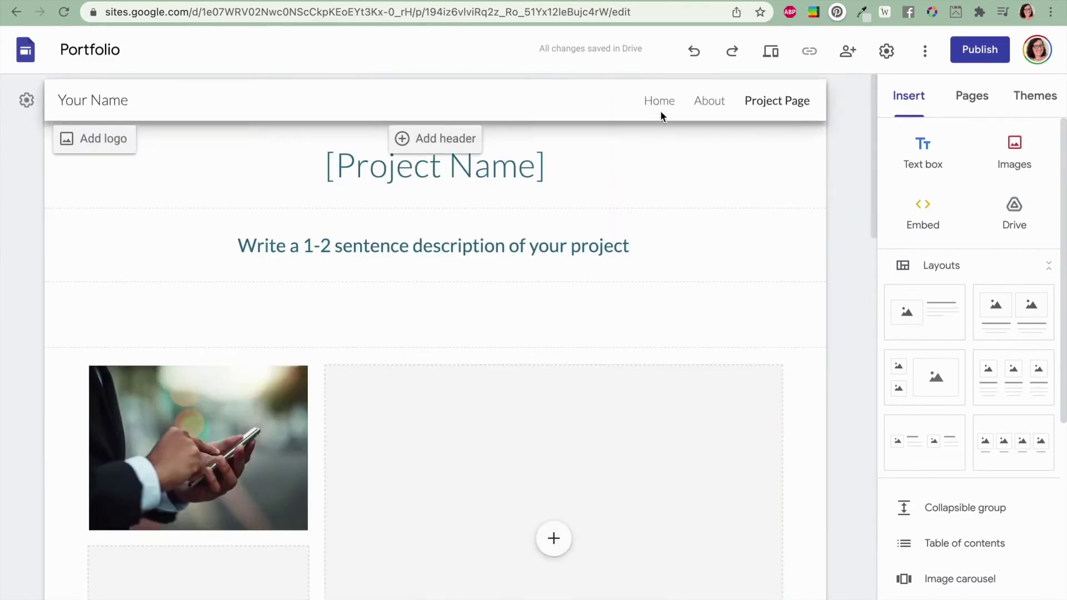
click(660, 101)
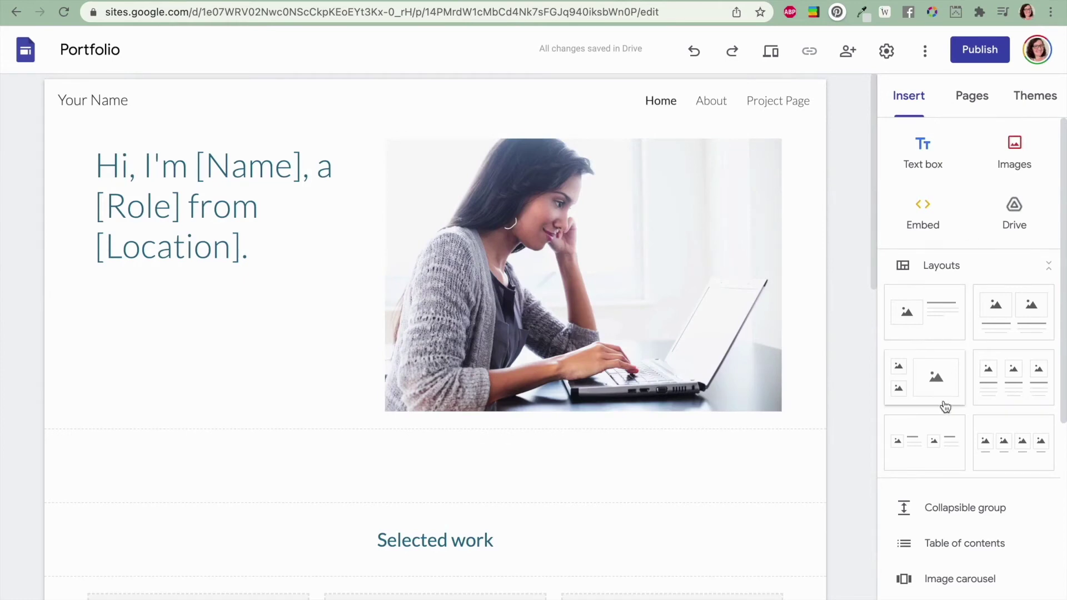
scroll(757, 448, down, 7)
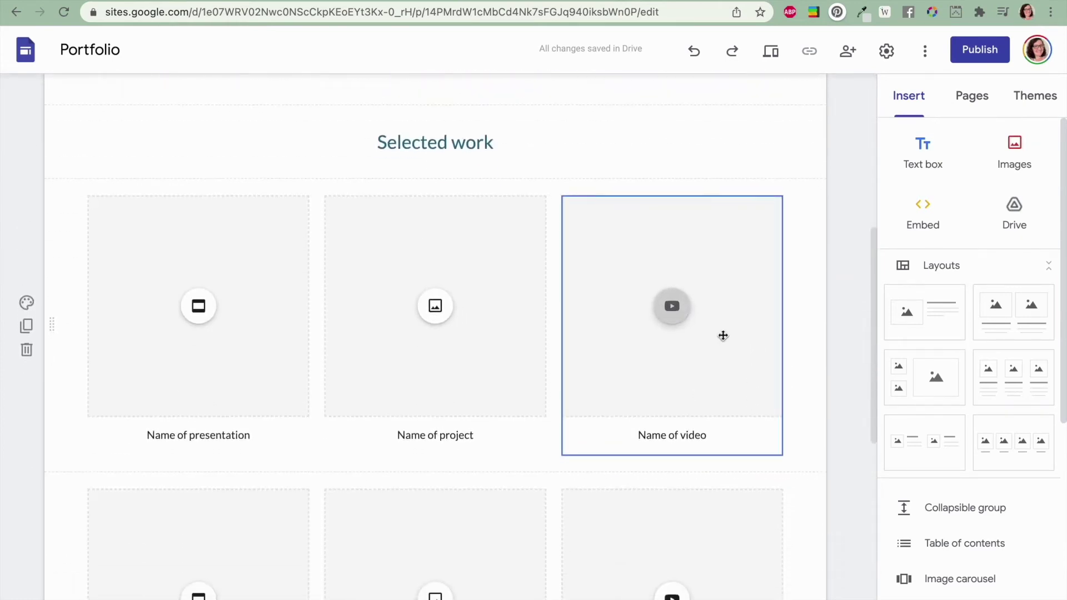
click(723, 336)
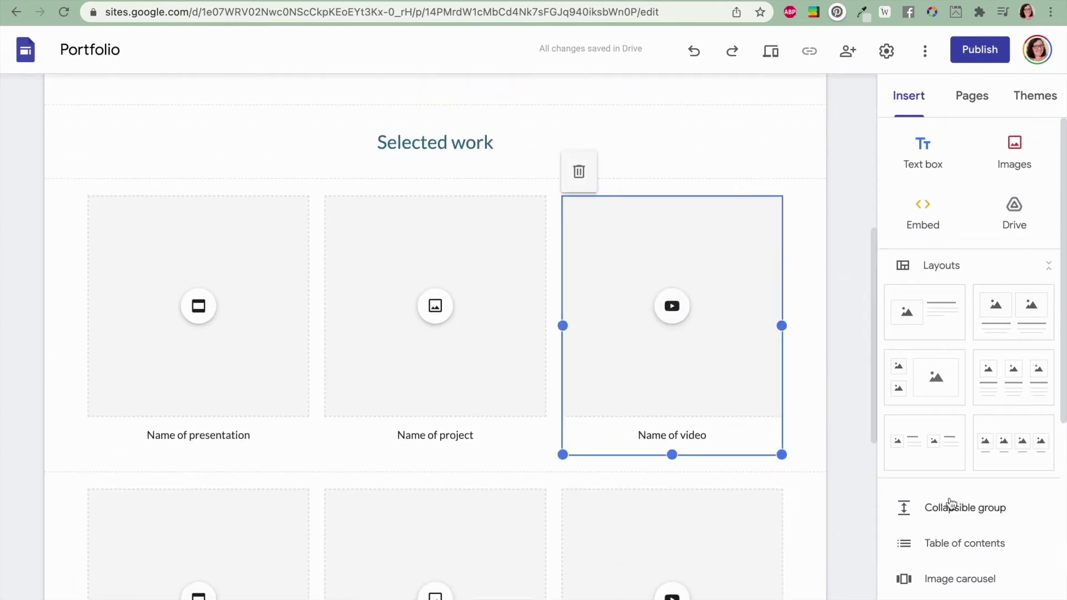
scroll(949, 504, down, 6)
click(911, 472)
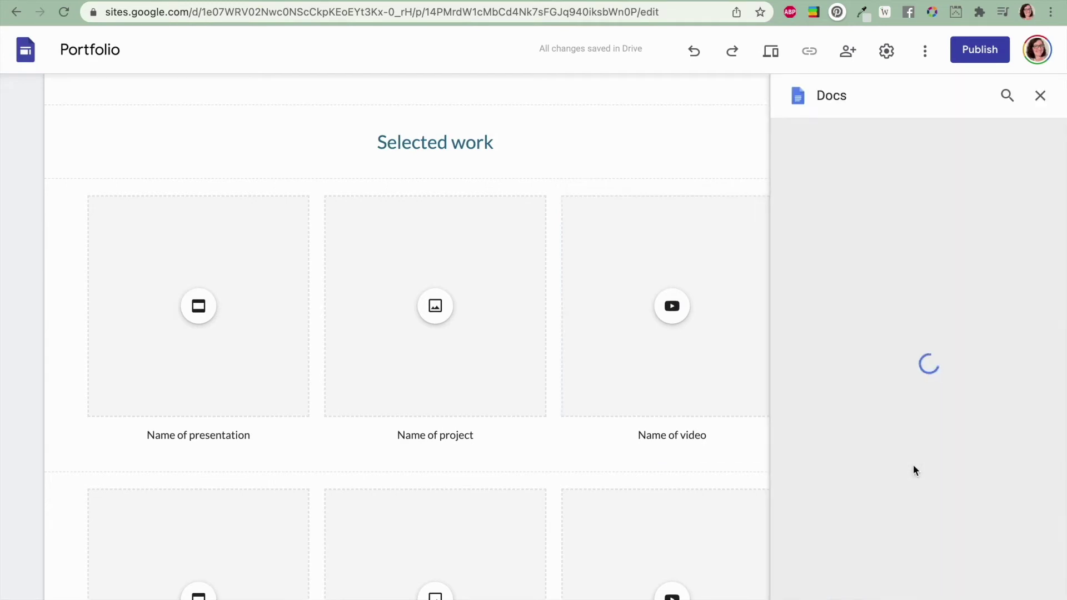
click(1037, 95)
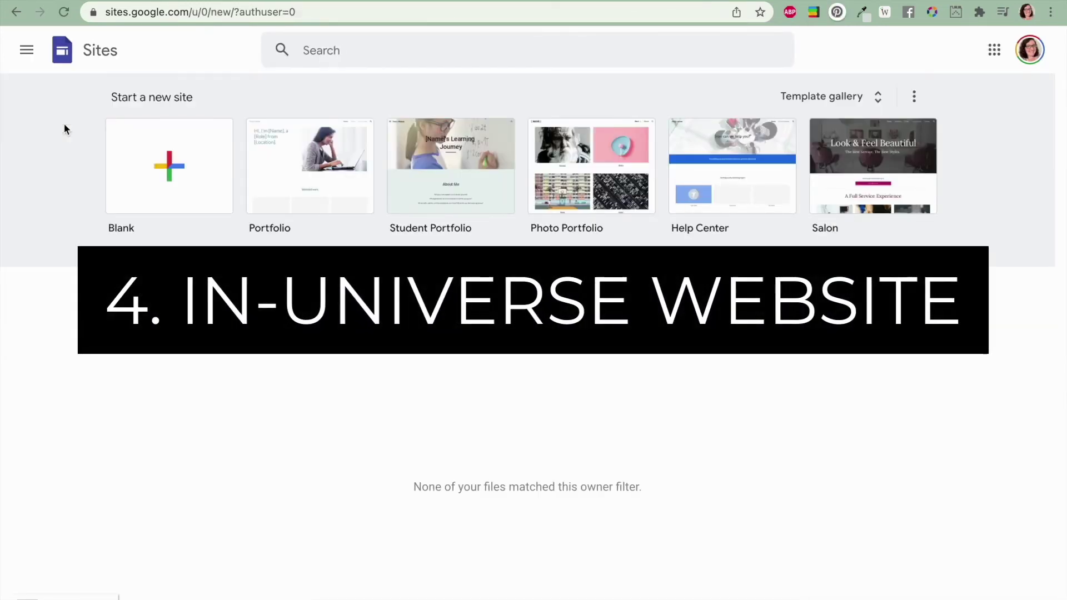
Expand the full template gallery and scroll through its templates
click(850, 96)
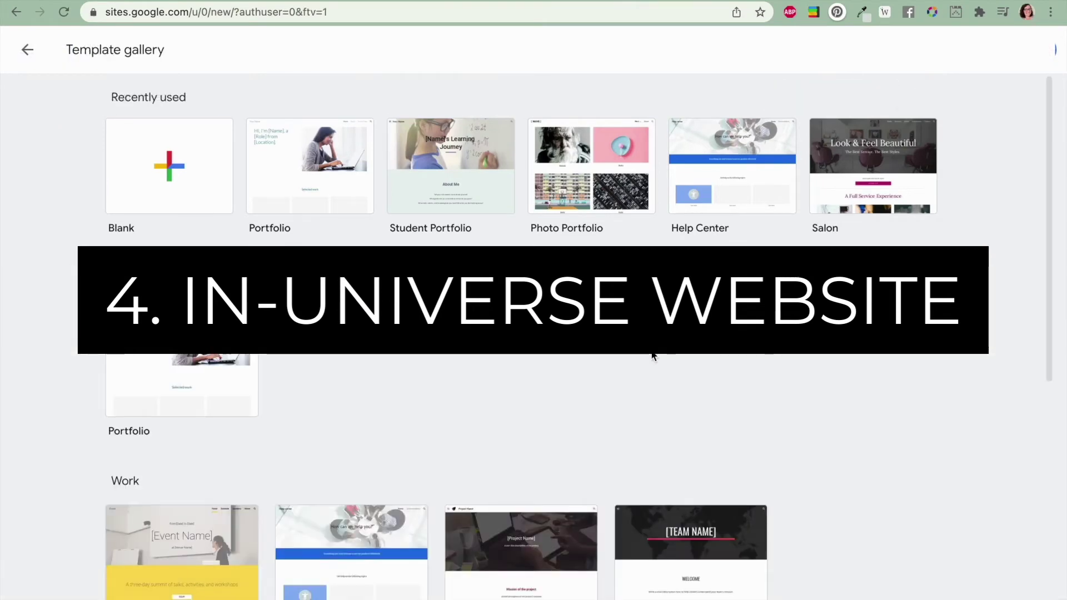
scroll(652, 352, down, 8)
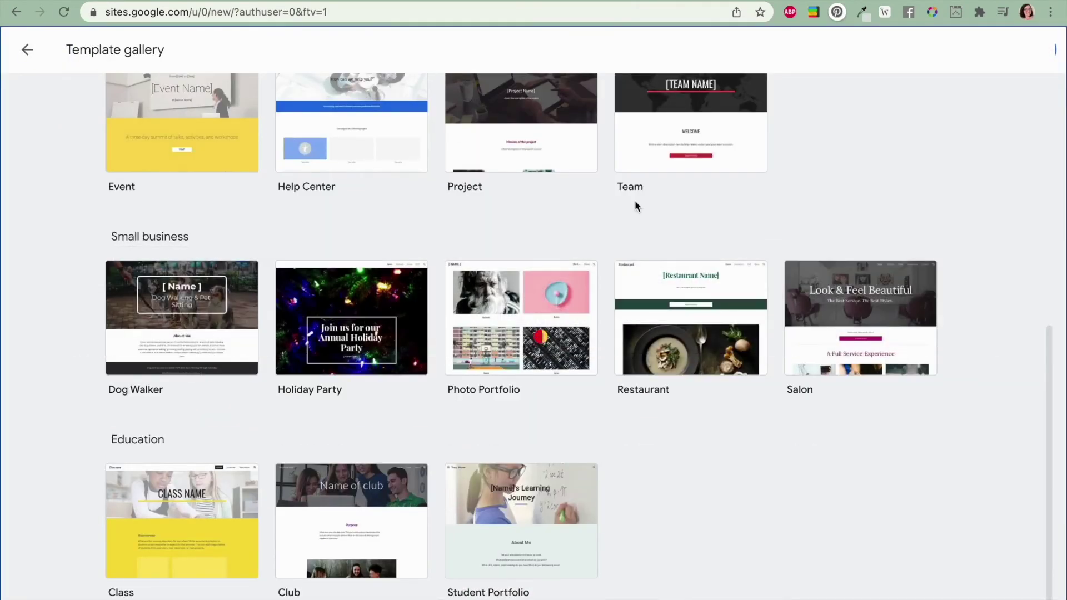
scroll(648, 264, down, 7)
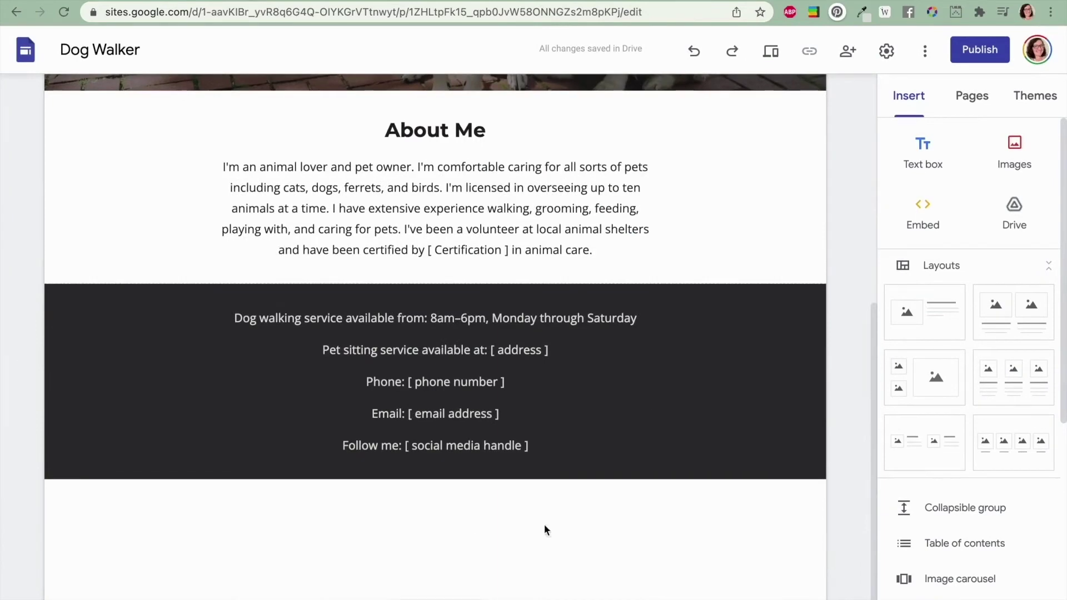
scroll(583, 265, up, 7)
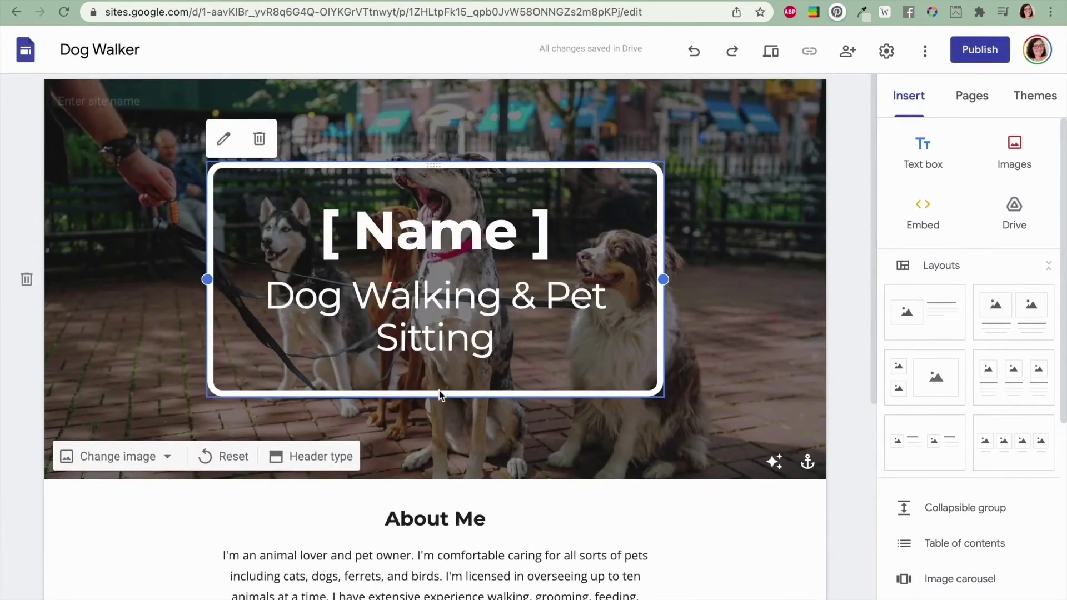
Return to the gallery and scroll through the Restaurant template site
click(16, 12)
scroll(395, 336, down, 4)
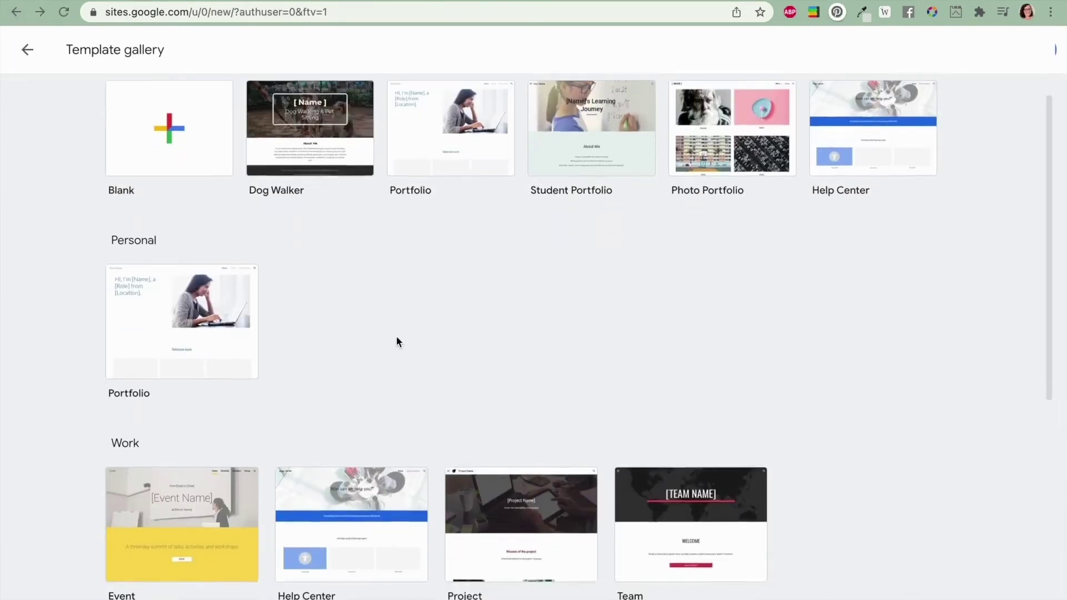
scroll(397, 340, down, 4)
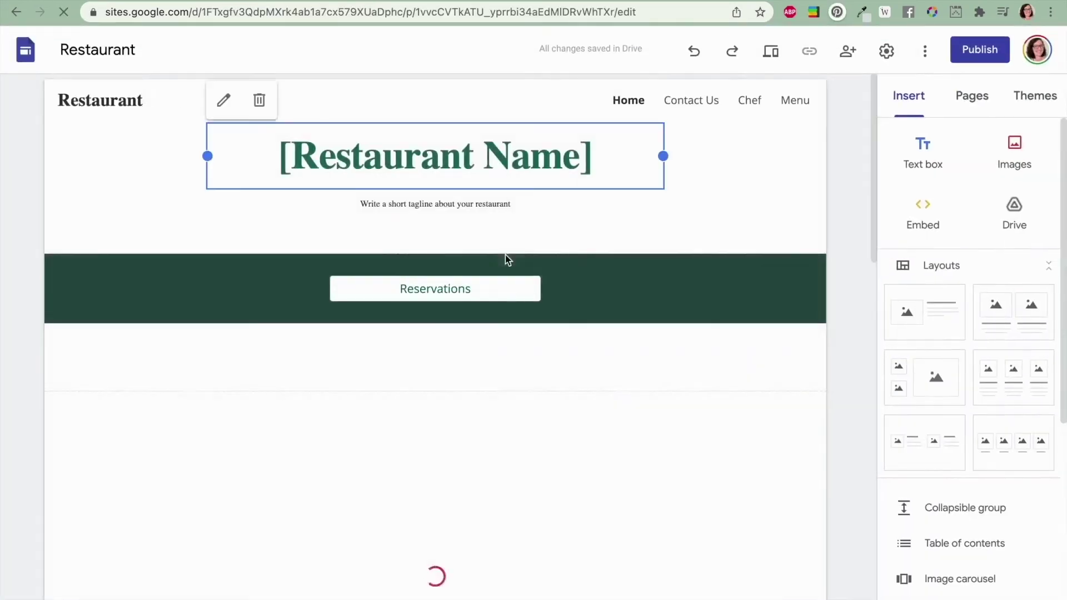
scroll(574, 394, down, 20)
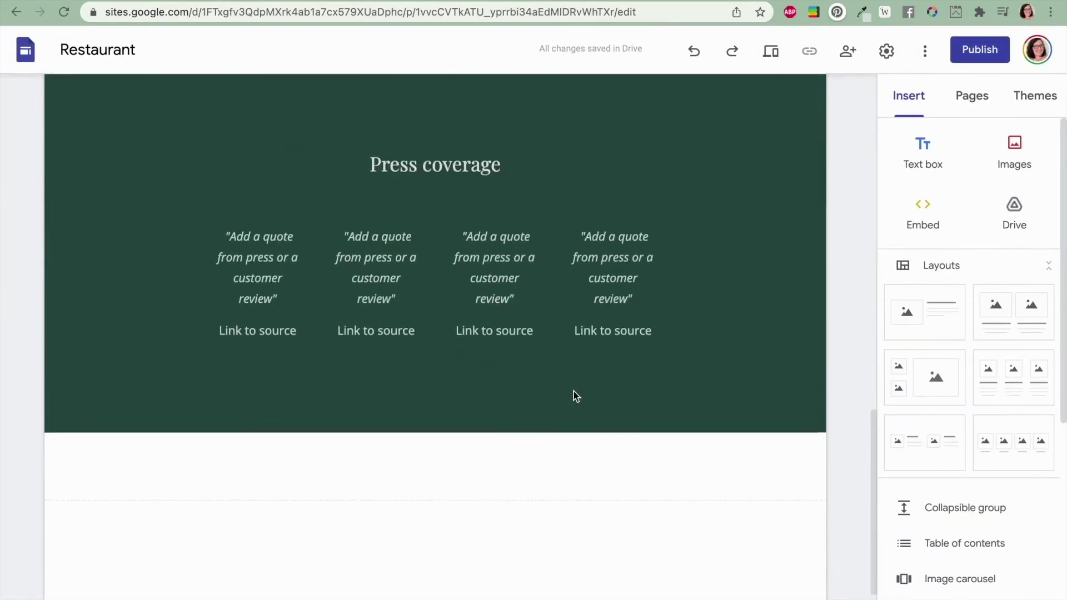
scroll(661, 353, up, 20)
Browse the Restaurant site's Chef, Menu and Home pages
click(750, 101)
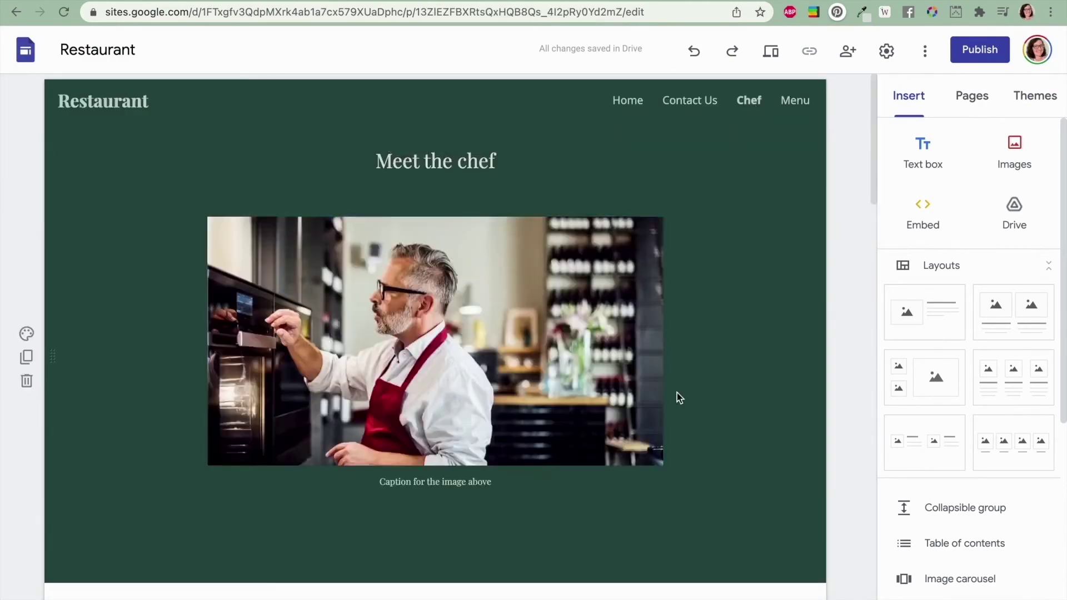
scroll(678, 398, down, 5)
scroll(677, 398, down, 5)
scroll(722, 250, up, 10)
click(789, 103)
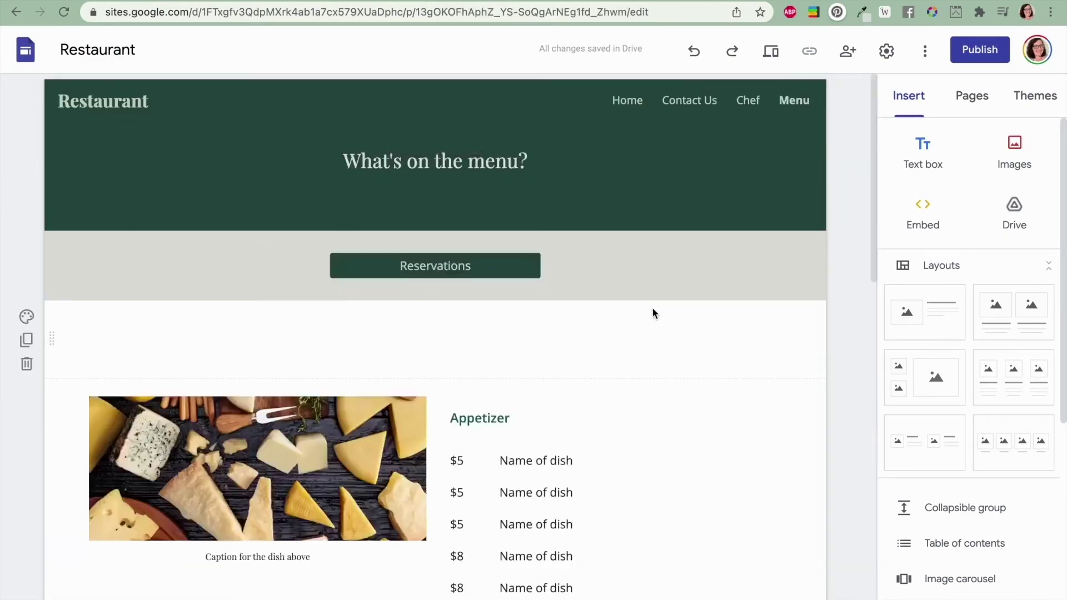
scroll(652, 310, down, 5)
scroll(652, 309, up, 5)
click(102, 96)
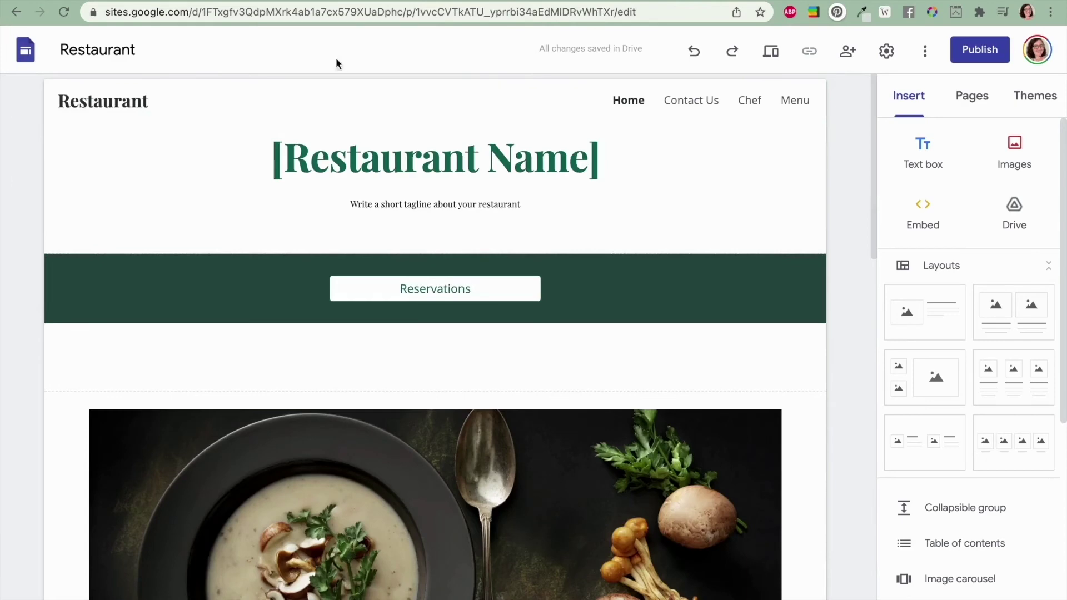
Leave the editor and expand the template gallery to a full page
click(26, 58)
click(821, 95)
scroll(795, 489, down, 5)
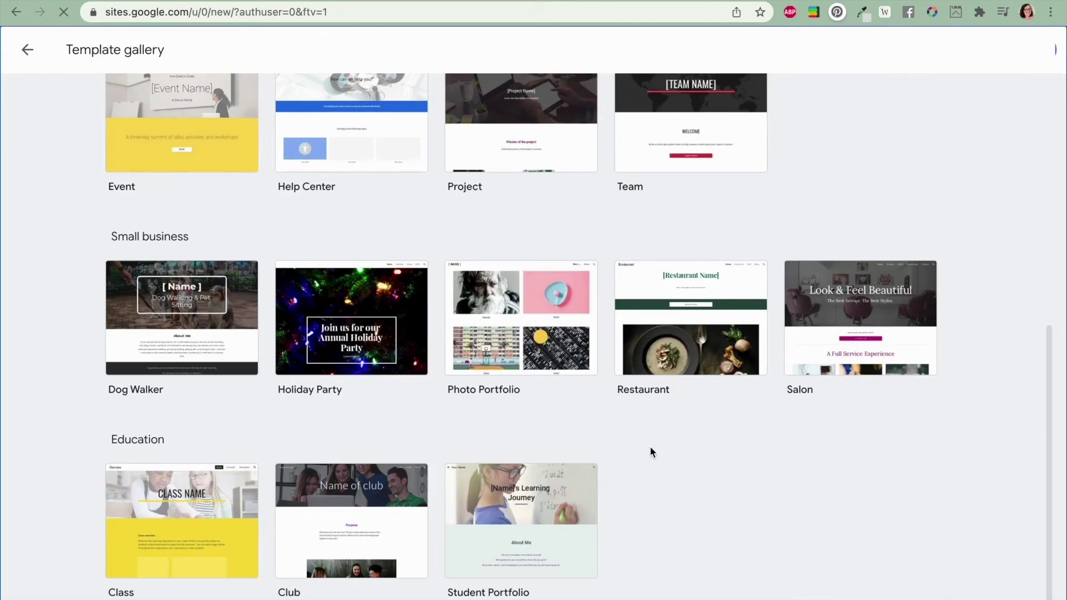
Create a Blank site and replace its 'Your page title' heading with 'Hello world!'
scroll(650, 446, down, 7)
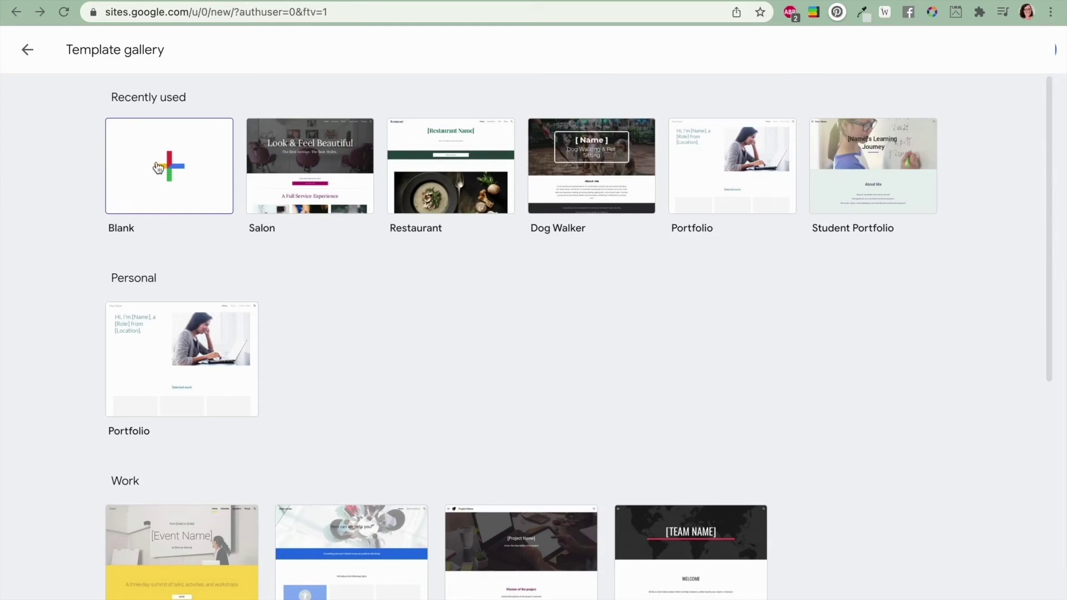
click(147, 175)
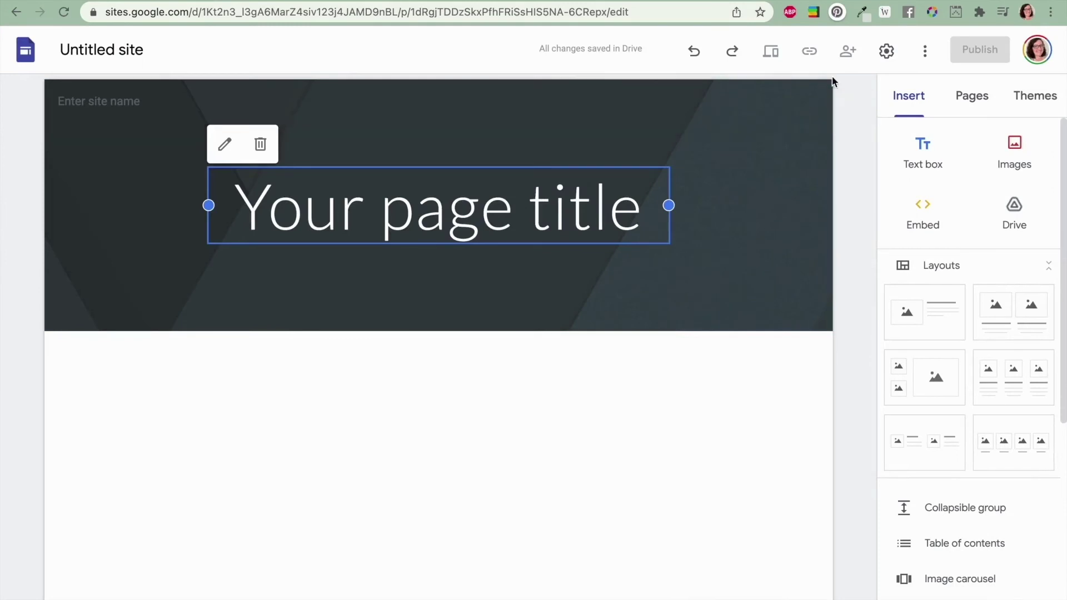
click(558, 203)
click(481, 205)
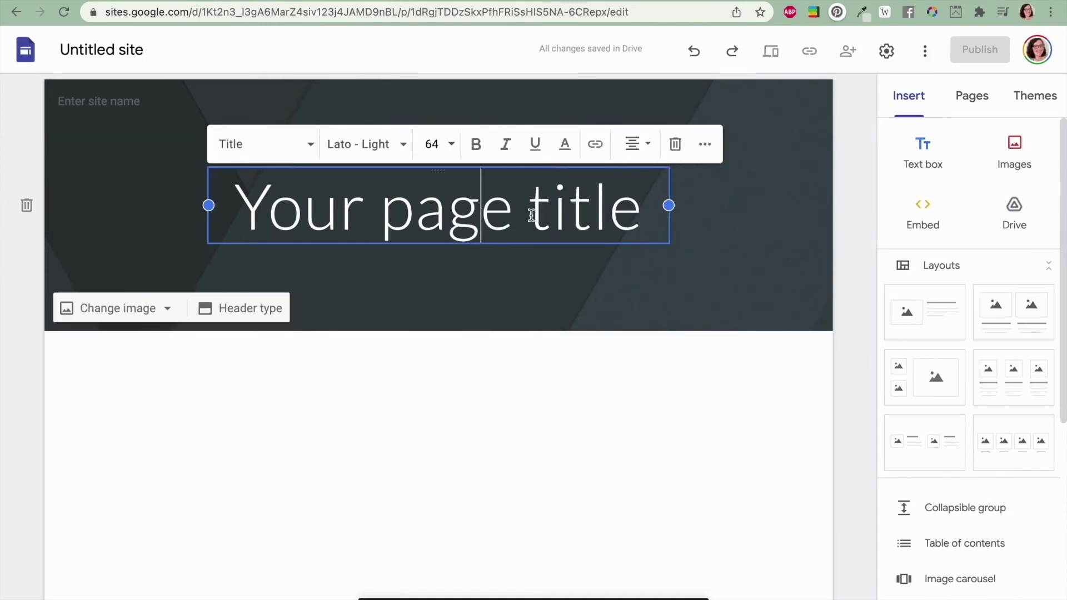
triple_click(531, 215)
text(Hello world)
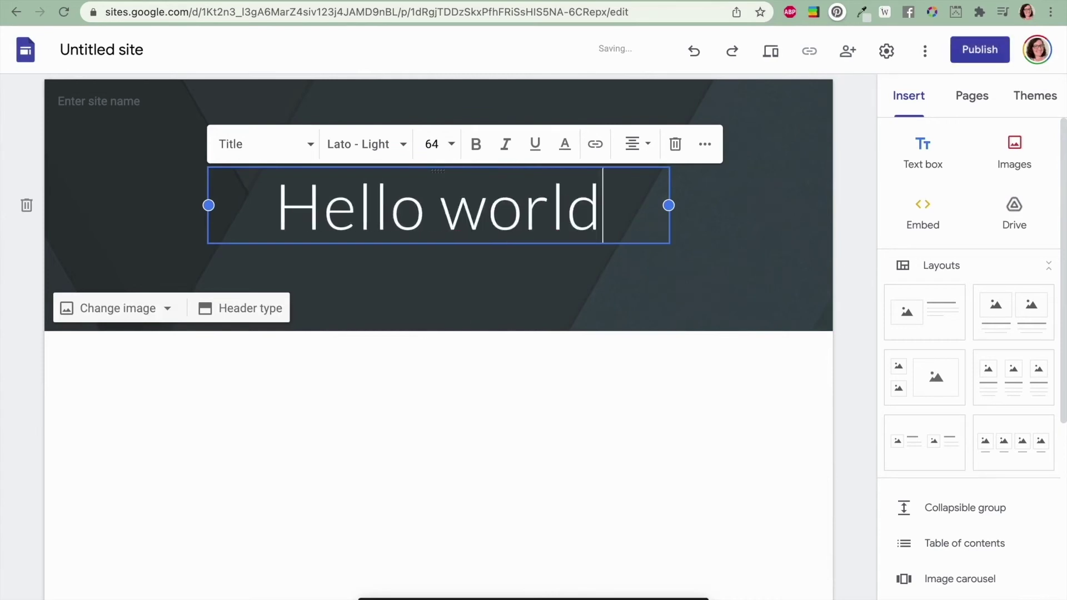
text(!)
Publish the site at the web address 'helloworldfrom'
click(971, 54)
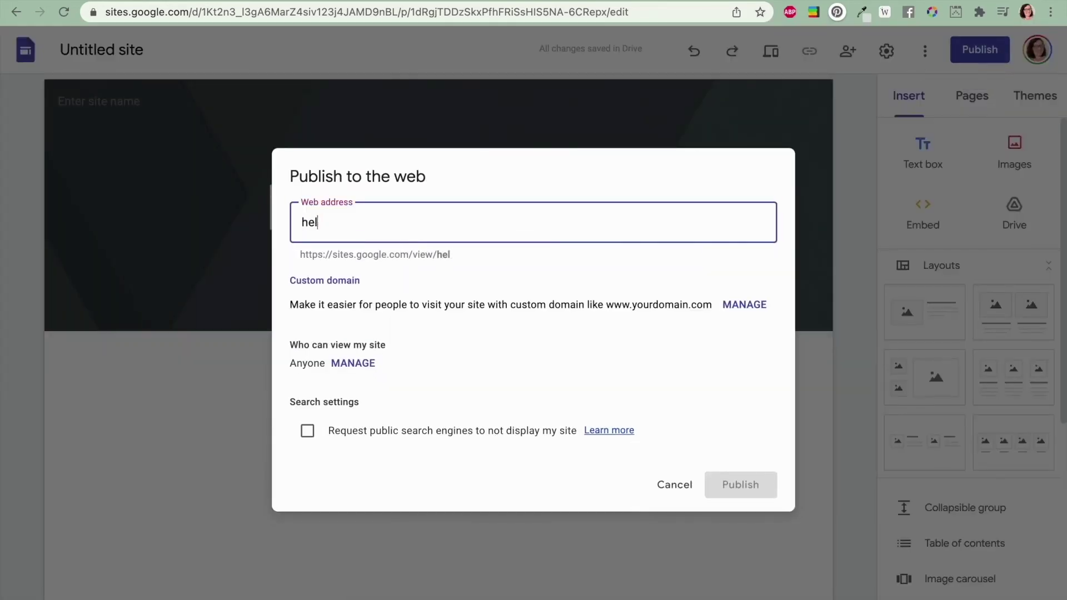
text(helloworld)
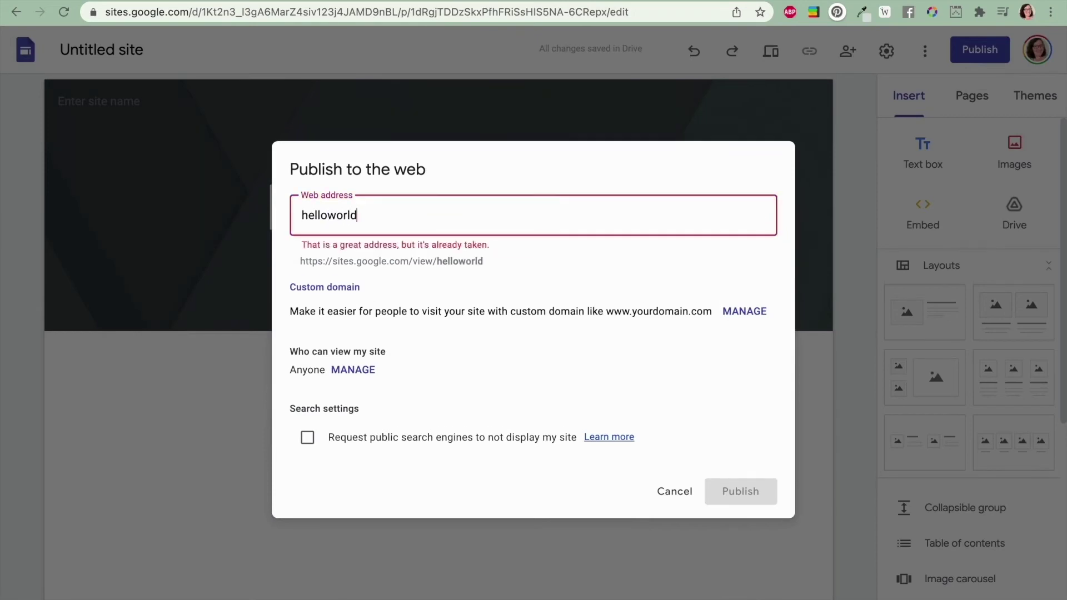
text(frommegan)
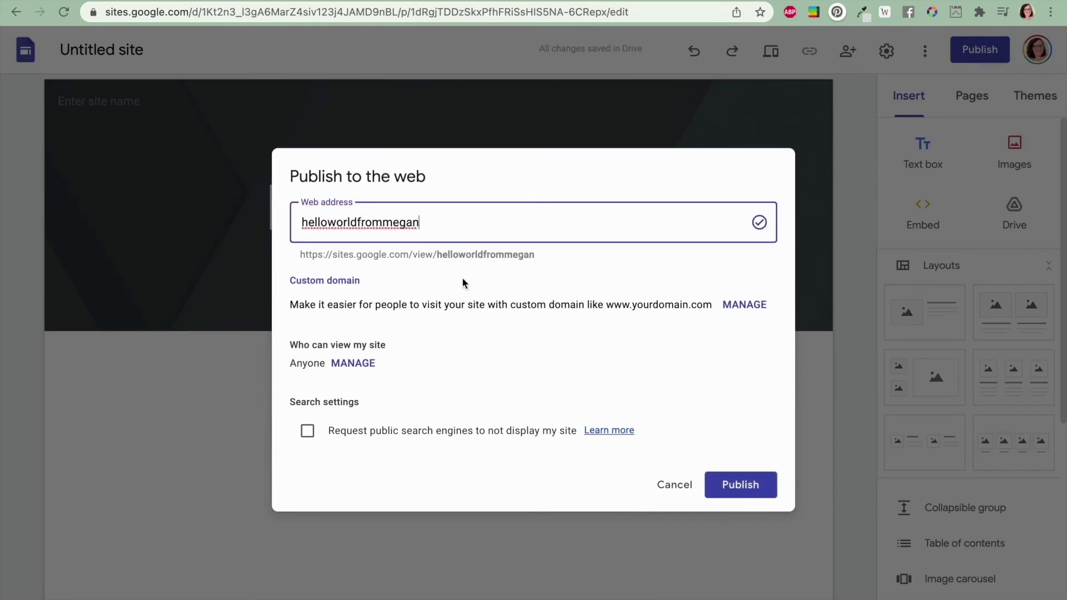
click(754, 483)
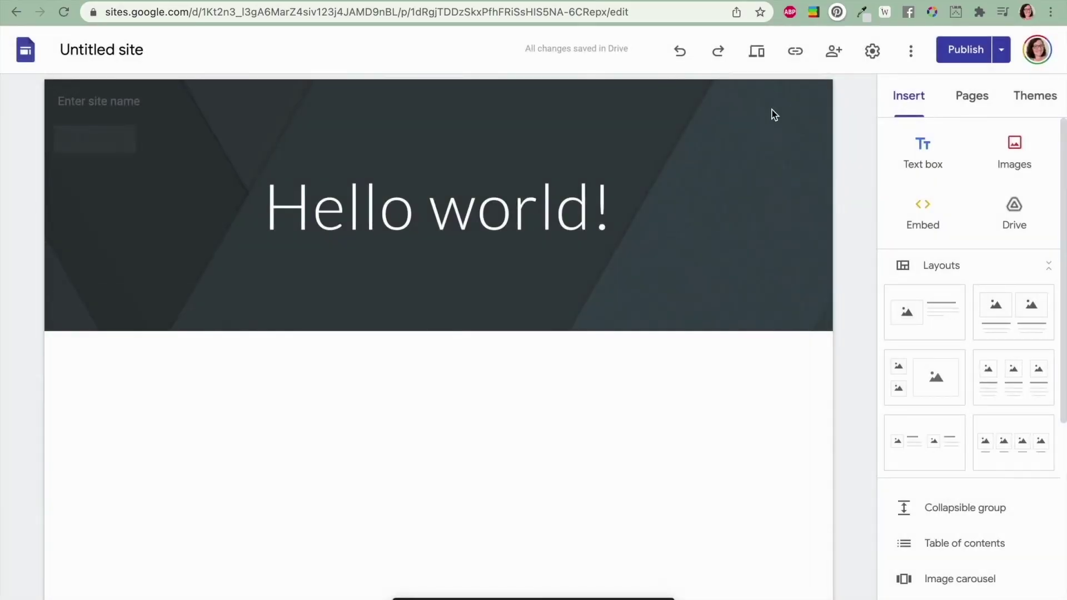
Copy the published site's link
click(795, 51)
click(701, 347)
click(795, 51)
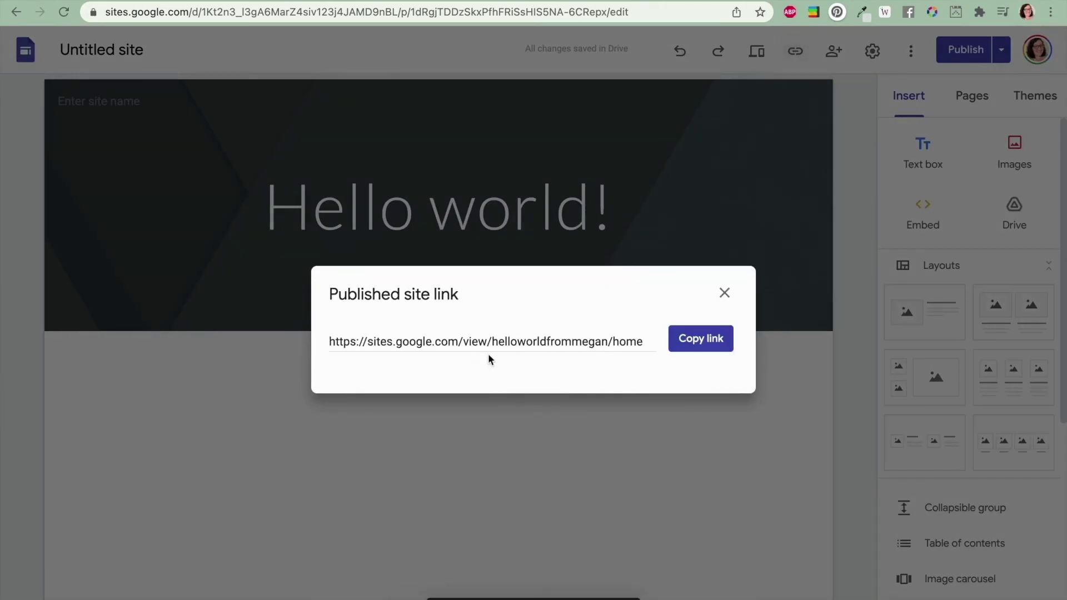
click(702, 340)
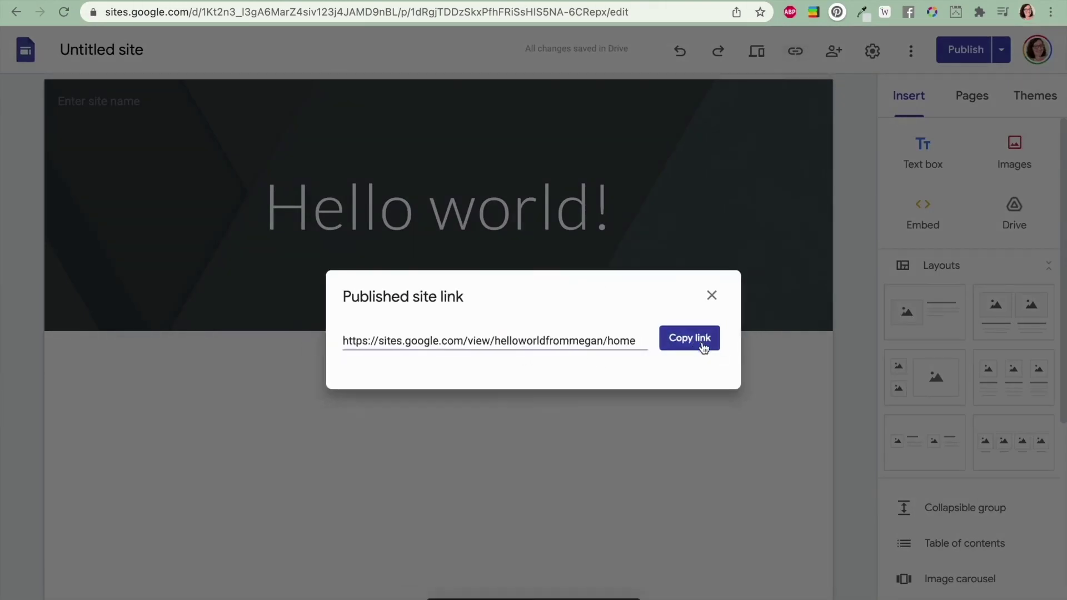
Load tinyurl.com in a new tab, paste the published site link as the long URL, and select the alias box for 'hello'
key(ctrl+t)
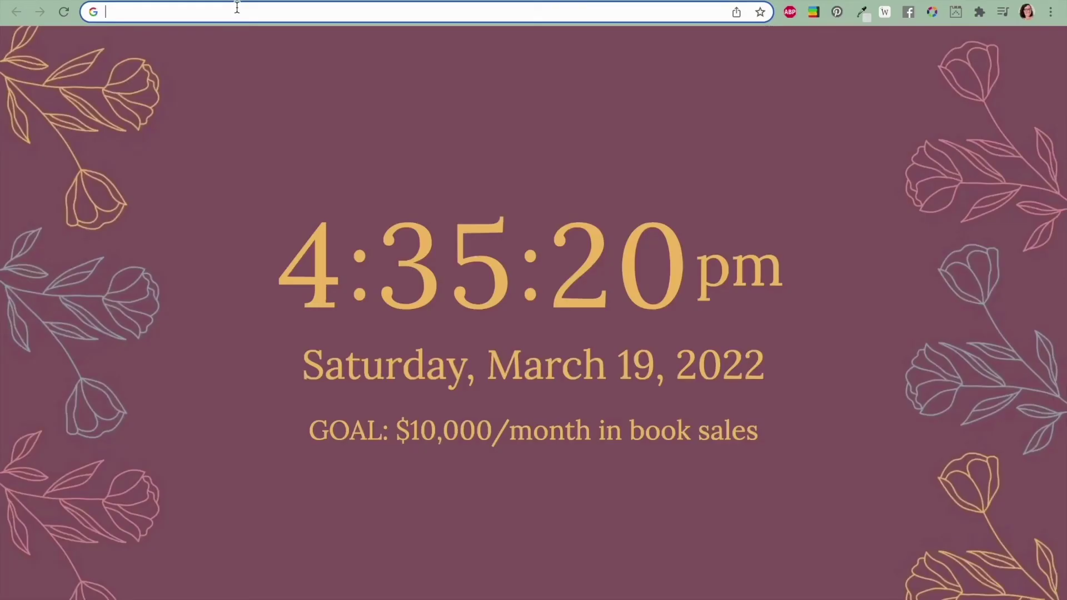
text(tinyurl.com)
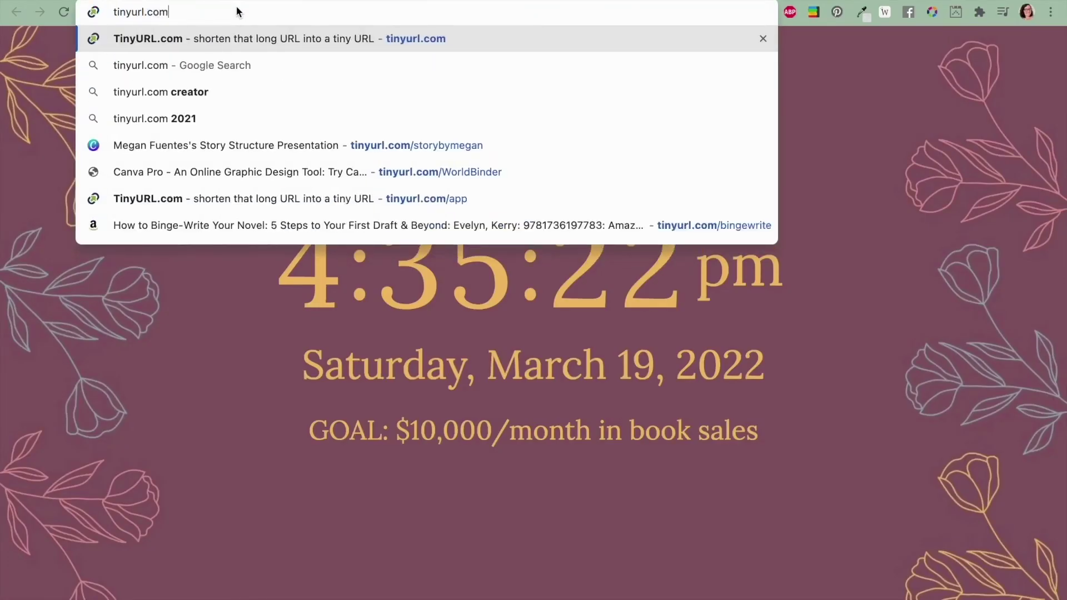
key(Return)
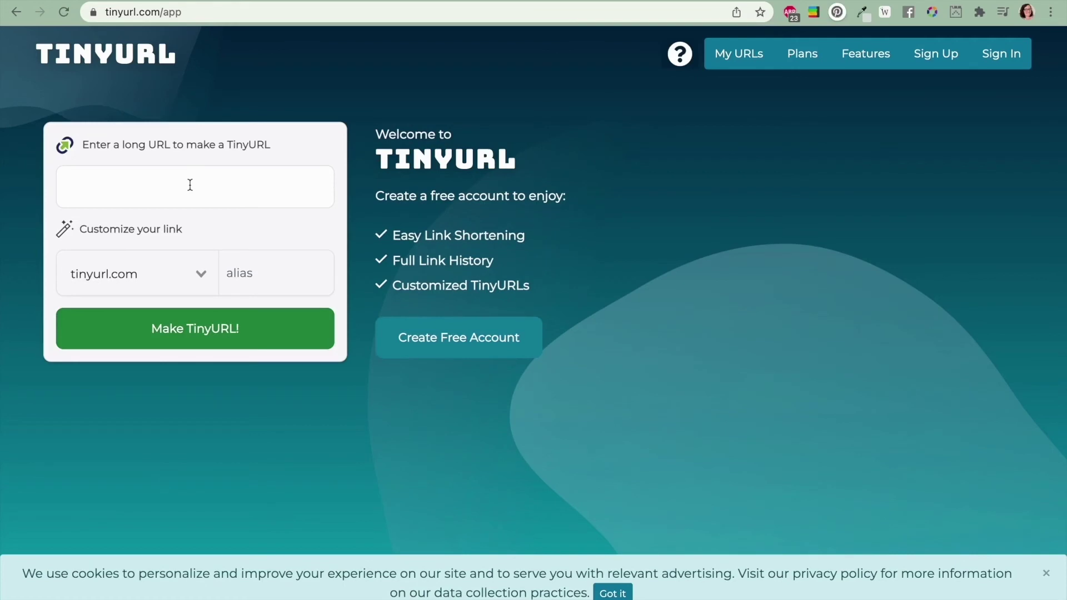
click(190, 184)
key(ctrl+v)
click(266, 268)
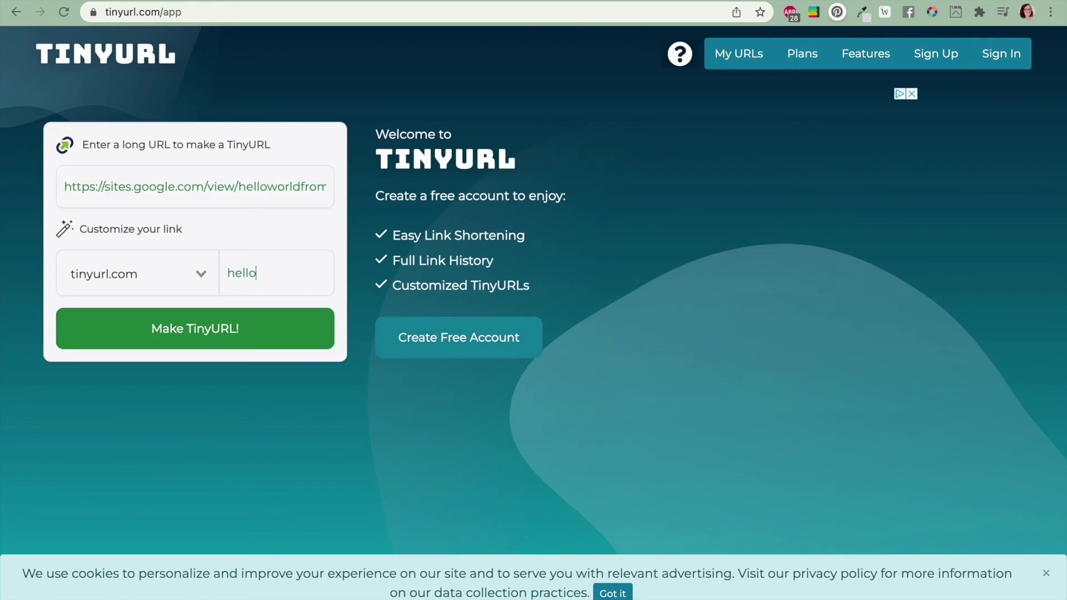